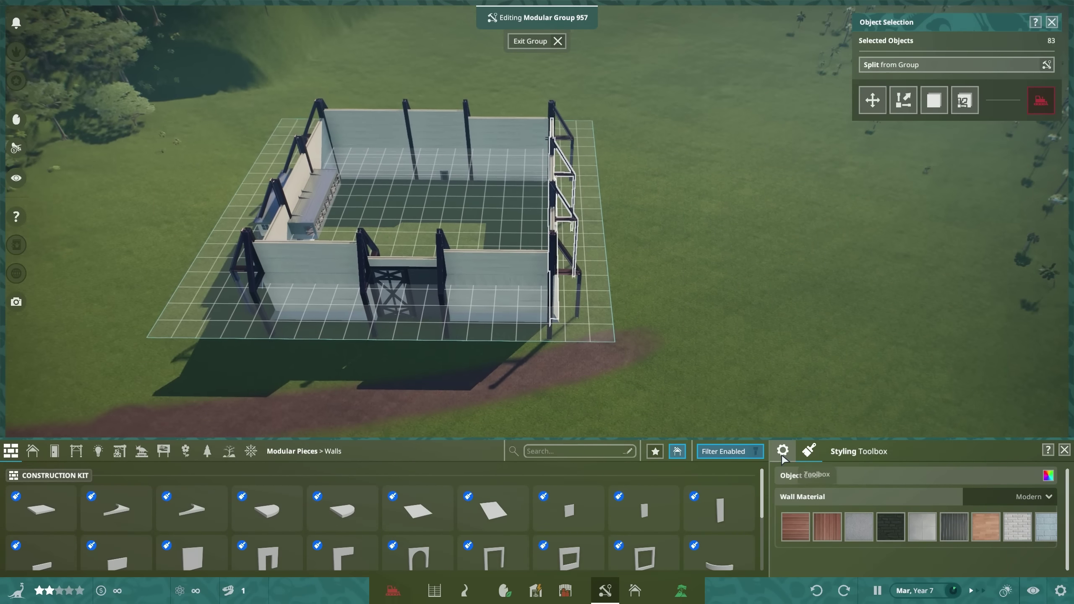
pyautogui.click(783, 451)
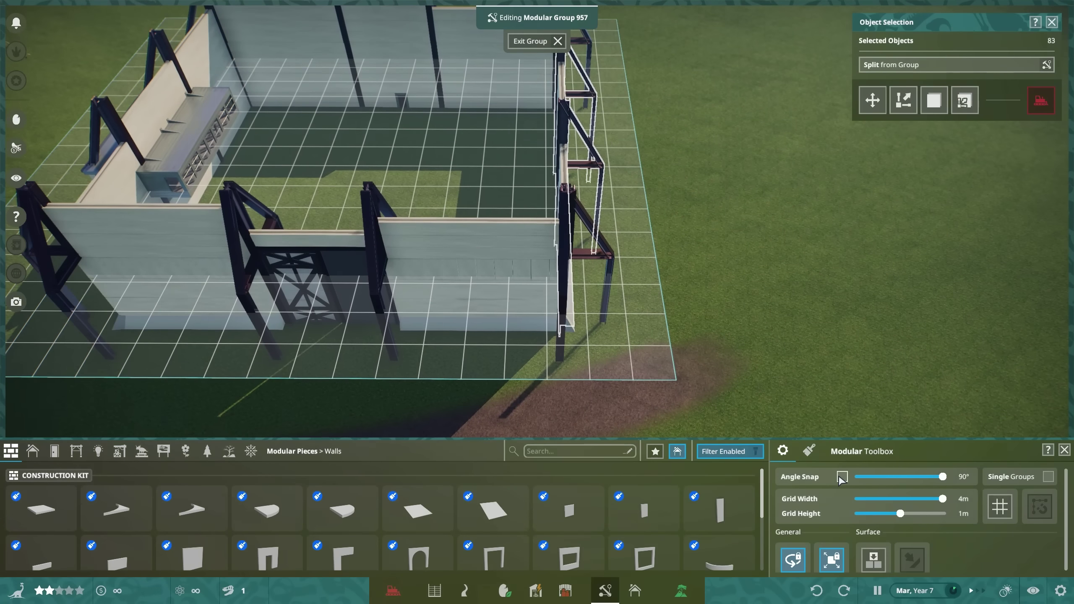
pyautogui.click(842, 477)
pyautogui.click(894, 477)
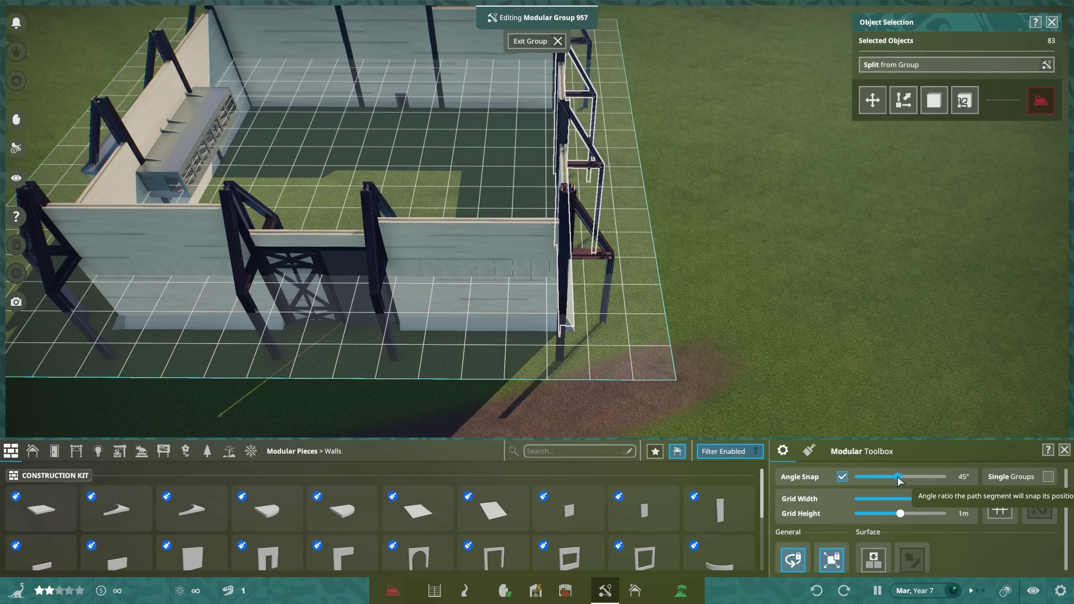
# Step: Box-select the bottom wall's panels and struts, then redo the selection to fit that section
pyautogui.moveTo(895, 477); pyautogui.dragTo(898, 477)
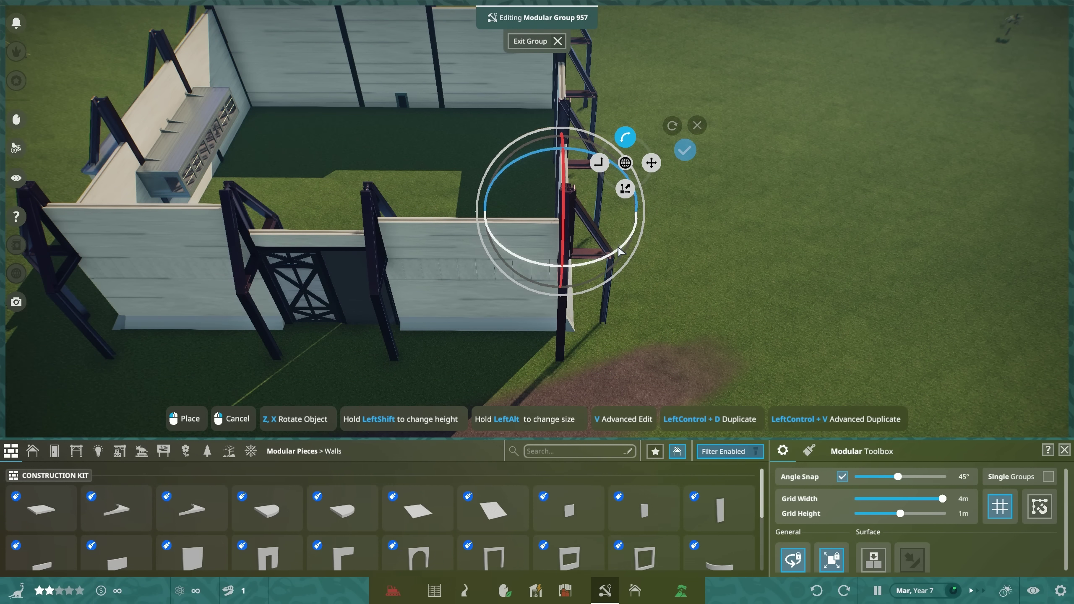
pyautogui.press('e')
pyautogui.press('e')
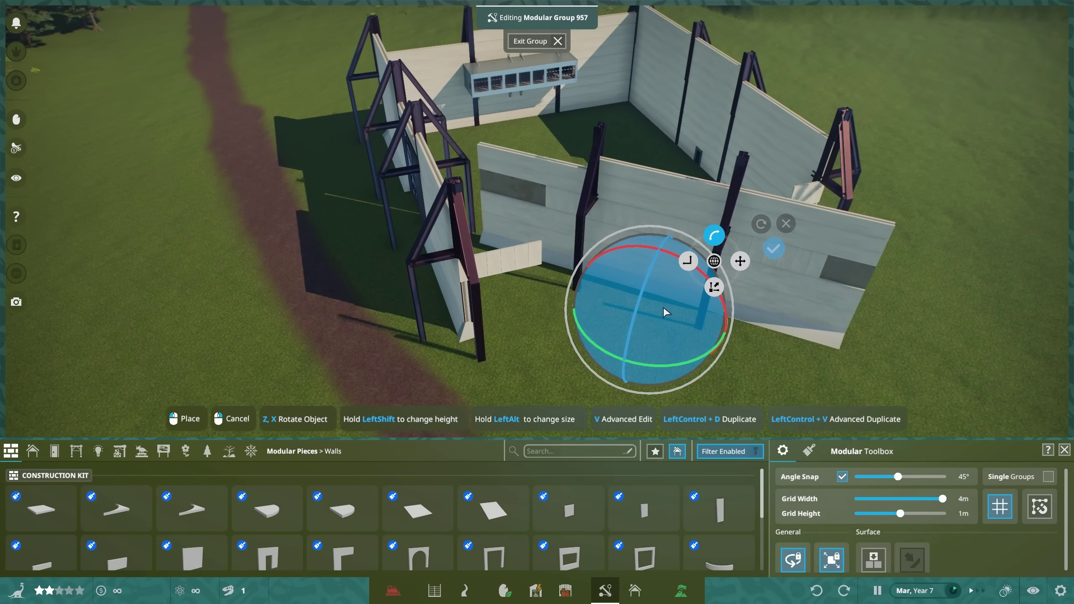
pyautogui.click(664, 307)
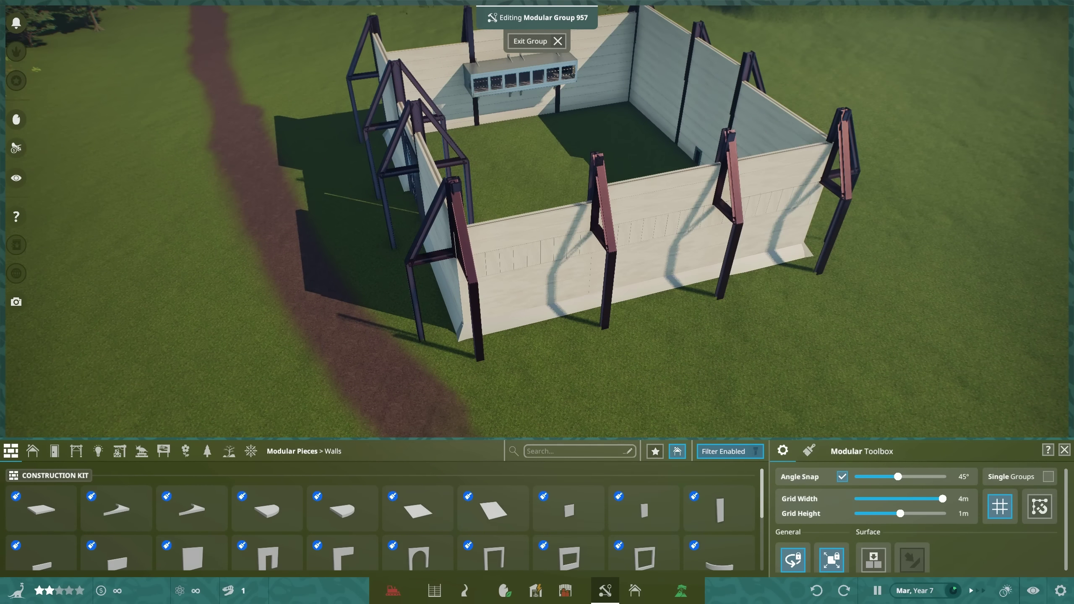
pyautogui.scroll(-5, 758, 341)
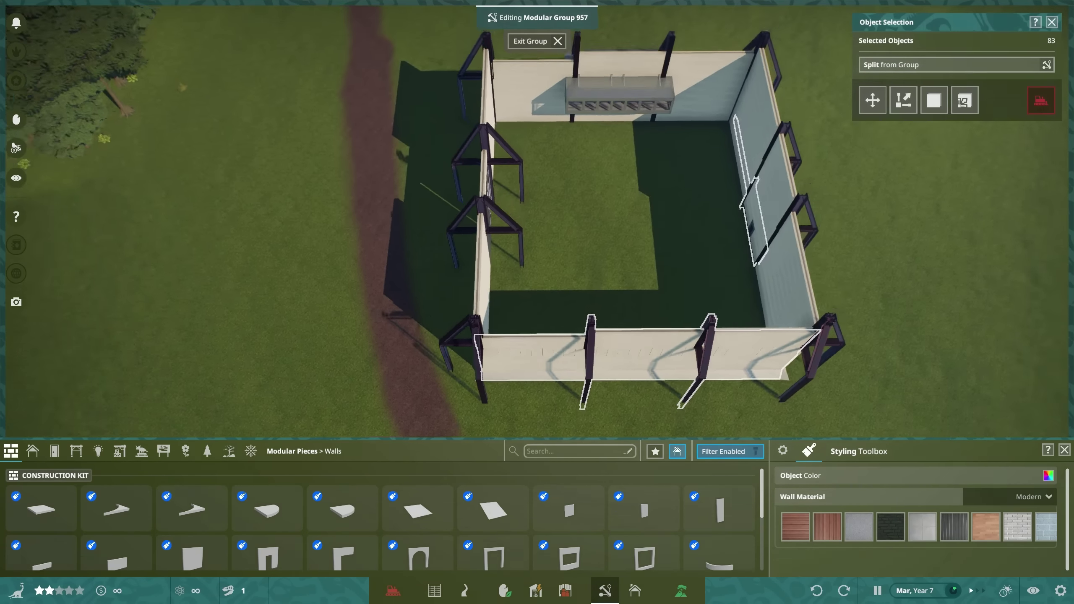
pyautogui.moveTo(522, 307); pyautogui.dragTo(731, 391)
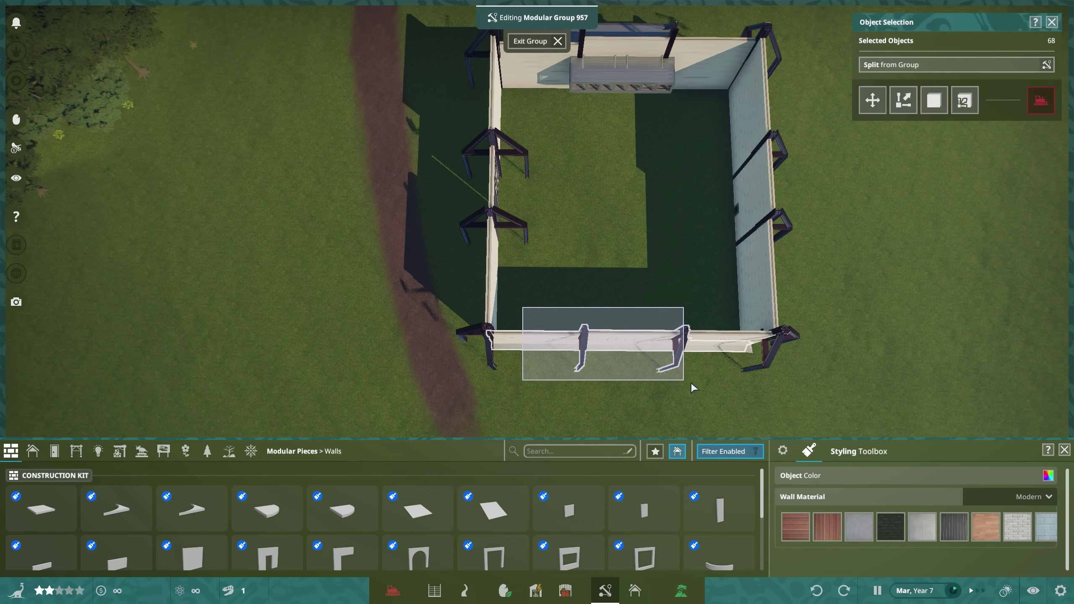
pyautogui.press('d')
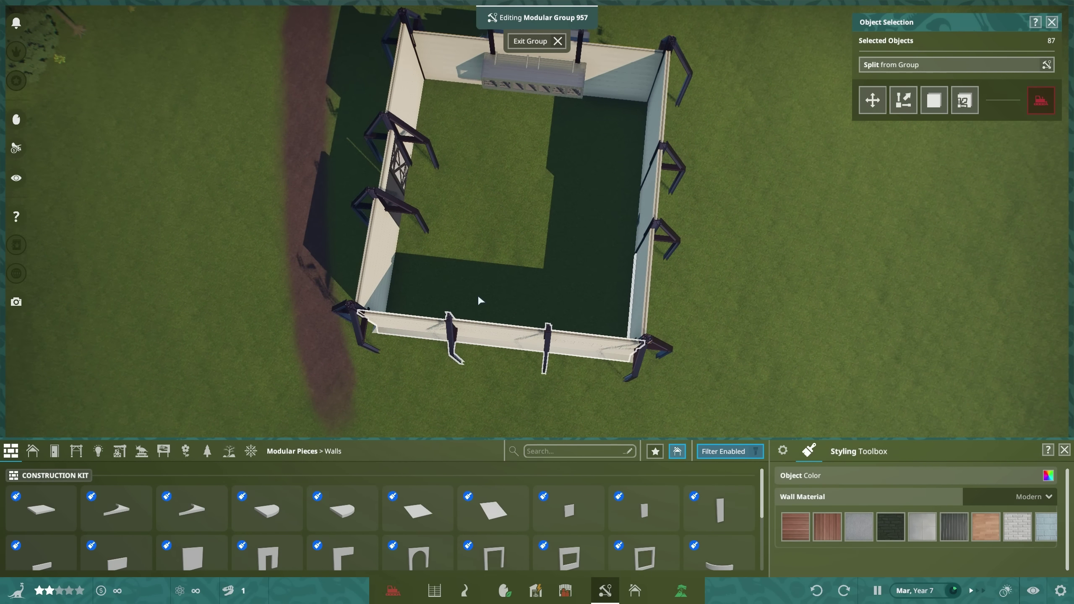
pyautogui.moveTo(477, 296); pyautogui.dragTo(620, 393)
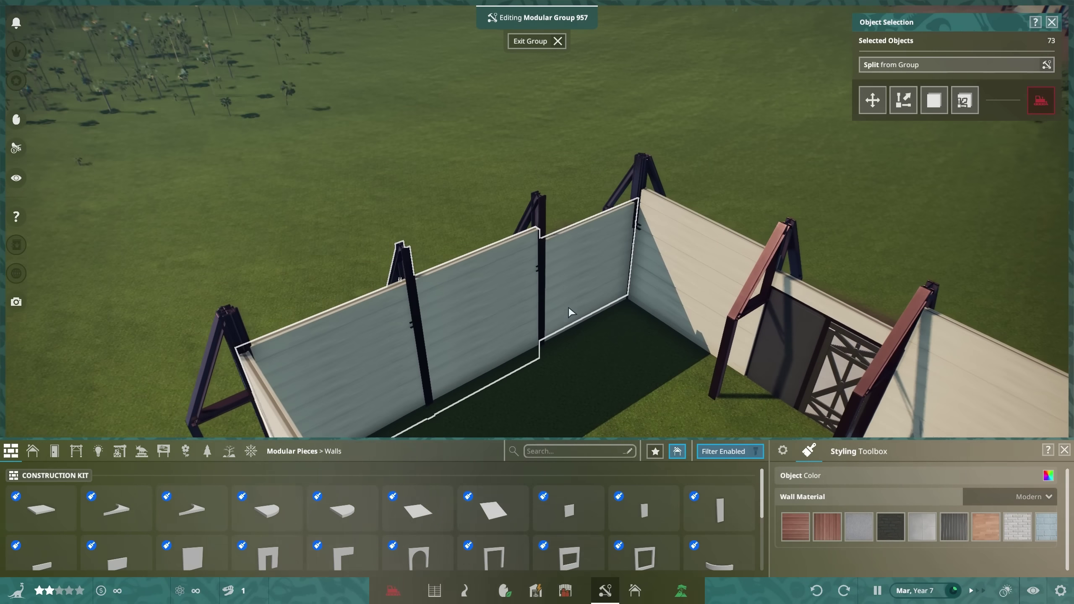
pyautogui.scroll(5, 569, 307)
pyautogui.keyDown('ctrl'); pyautogui.click(565, 237); pyautogui.keyUp('ctrl')
pyautogui.keyDown('ctrl'); pyautogui.click(550, 210); pyautogui.keyUp('ctrl')
pyautogui.keyDown('ctrl'); pyautogui.click(537, 173); pyautogui.keyUp('ctrl')
pyautogui.keyDown('ctrl'); pyautogui.click(568, 273); pyautogui.keyUp('ctrl')
pyautogui.keyDown('ctrl'); pyautogui.click(578, 305); pyautogui.keyUp('ctrl')
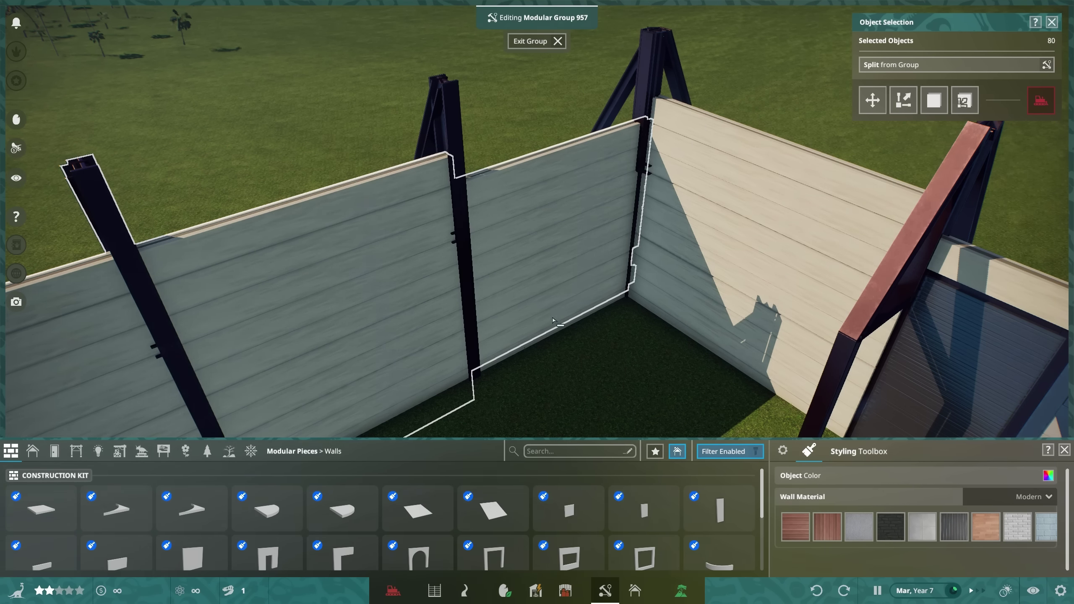
pyautogui.keyDown('ctrl'); pyautogui.click(569, 336); pyautogui.keyUp('ctrl')
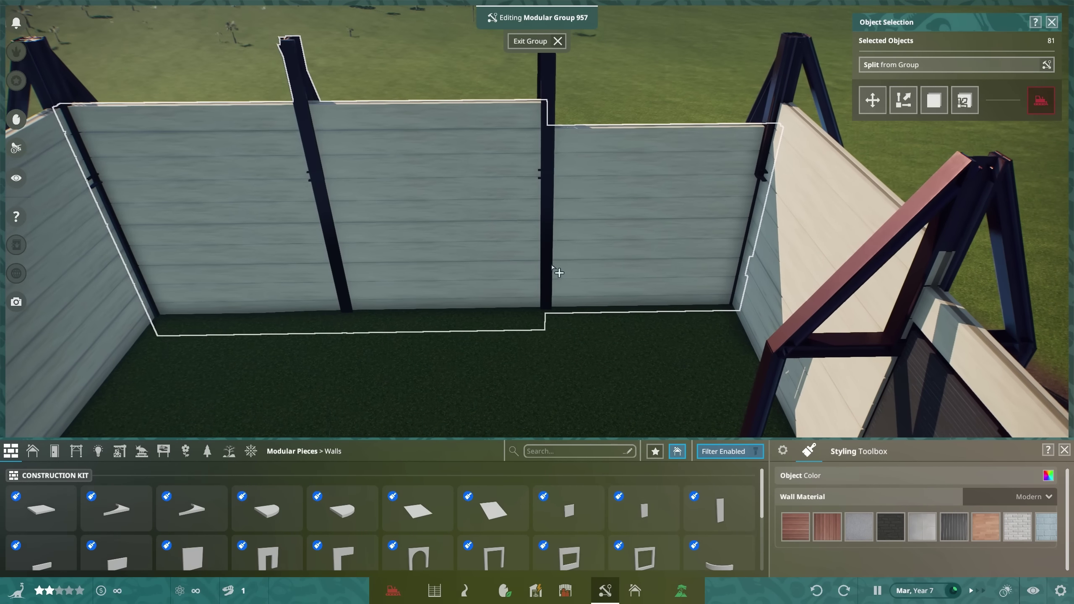
pyautogui.keyDown('ctrl'); pyautogui.click(552, 270); pyautogui.keyUp('ctrl')
pyautogui.keyDown('ctrl'); pyautogui.click(559, 117); pyautogui.keyUp('ctrl')
pyautogui.keyDown('ctrl'); pyautogui.click(544, 91); pyautogui.keyUp('ctrl')
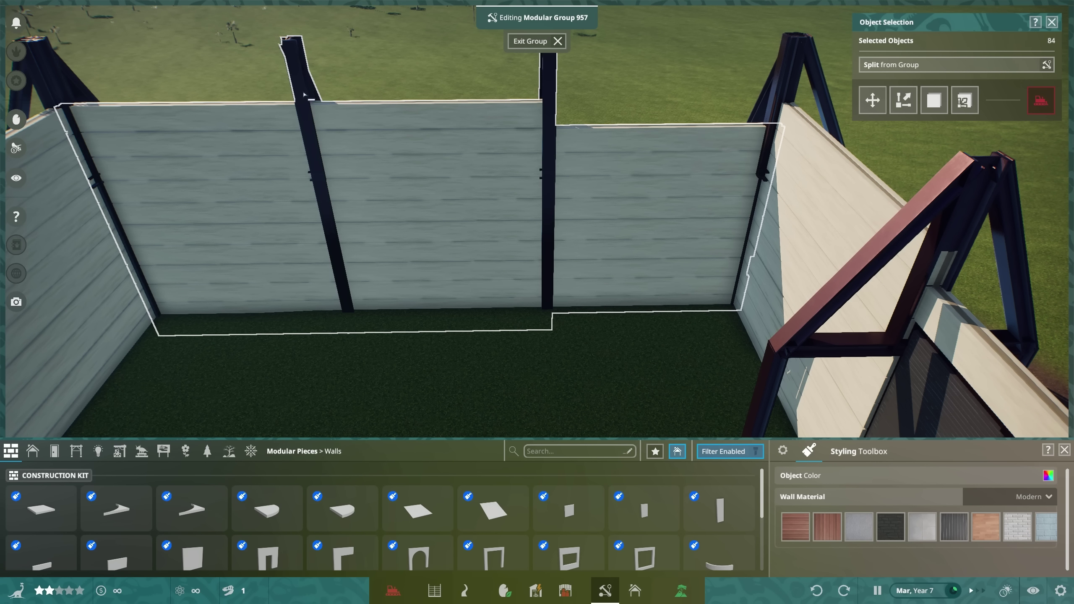
pyautogui.press('a')
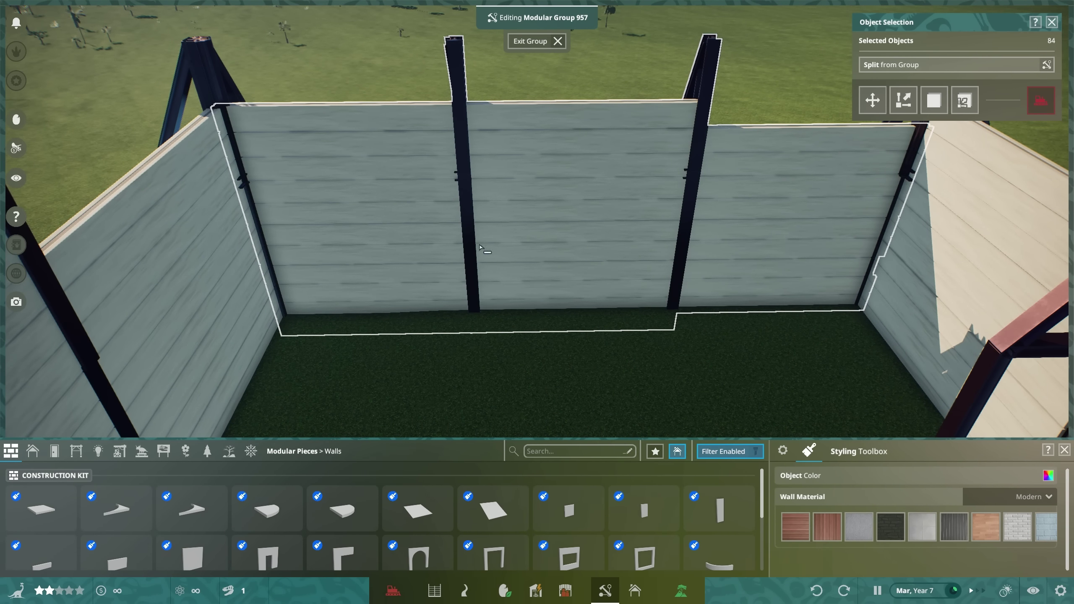
pyautogui.scroll(3, 555, 227)
pyautogui.scroll(1, 559, 229)
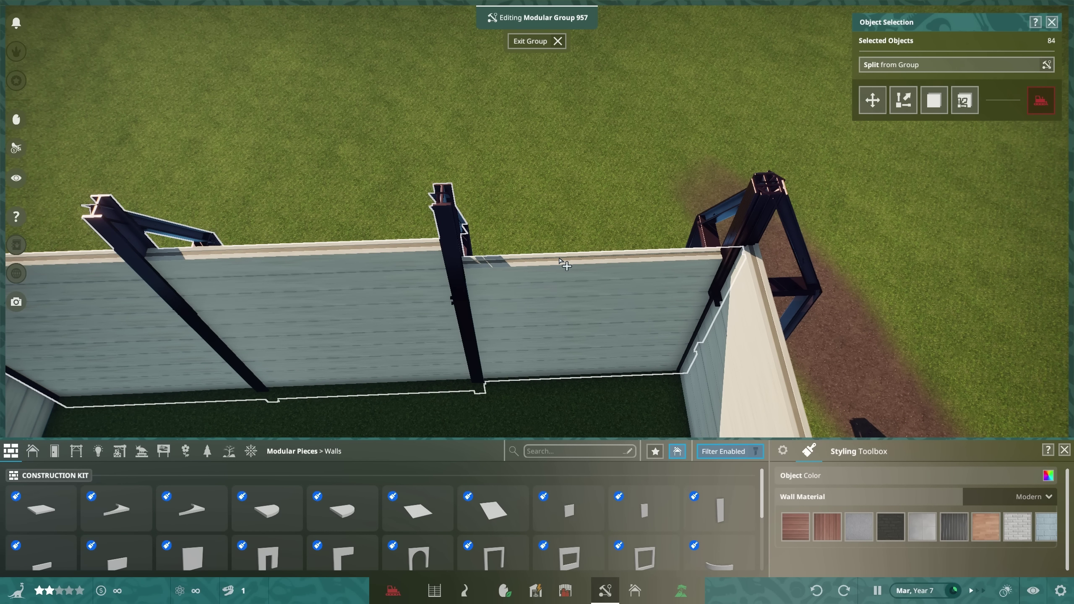
pyautogui.rightClick(560, 256)
pyautogui.rightClick(555, 236)
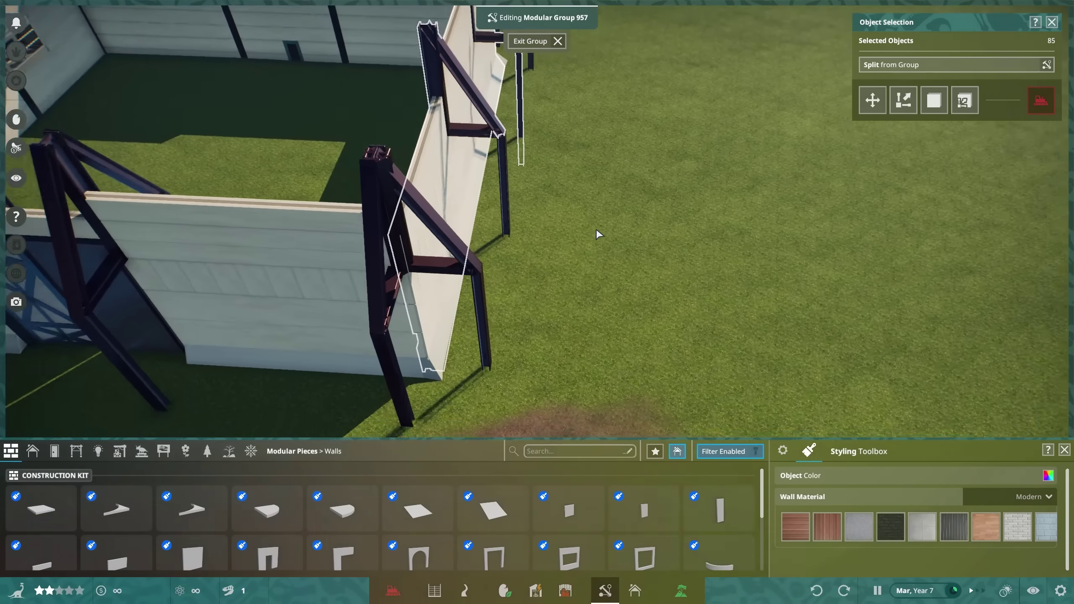
pyautogui.click(555, 236)
pyautogui.rightClick(555, 236)
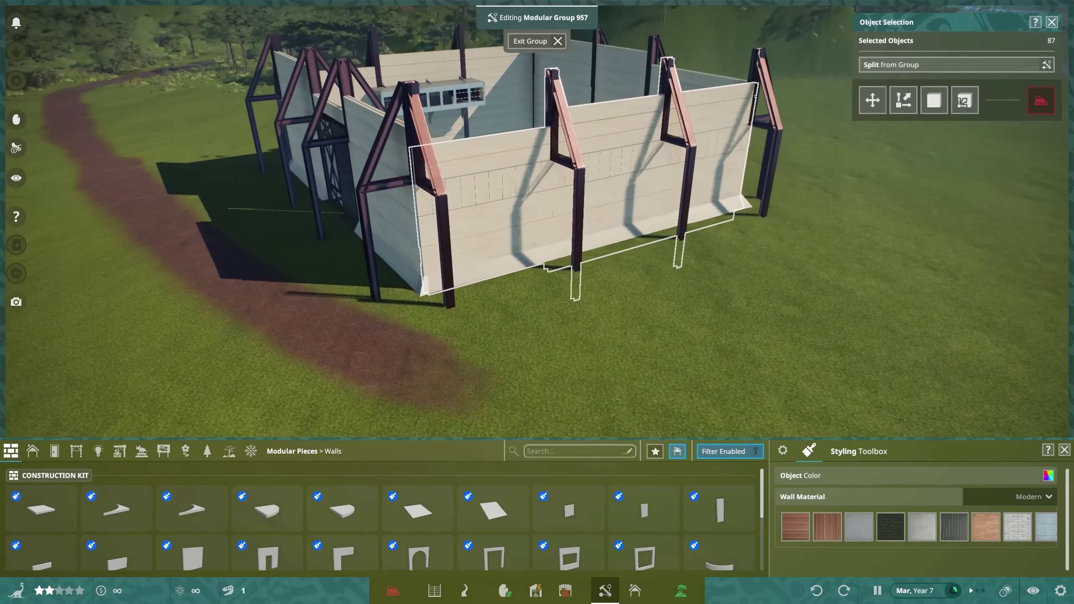
pyautogui.rightClick(718, 278)
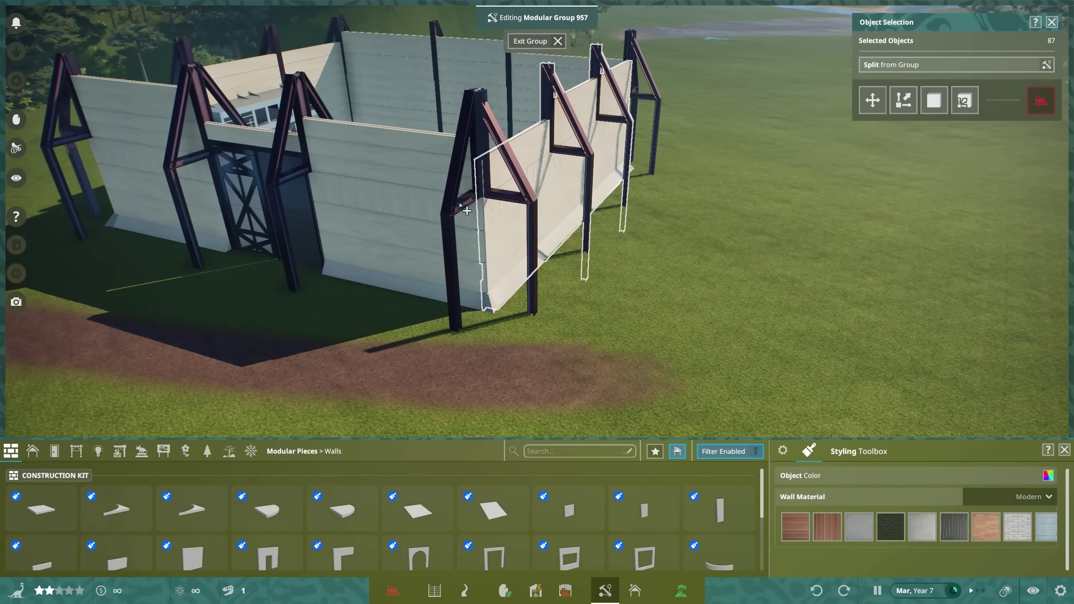
pyautogui.click(535, 227)
pyautogui.rightClick(537, 232)
pyautogui.click(556, 271)
pyautogui.press('Tab')
pyautogui.press('z')
pyautogui.rightClick(565, 287)
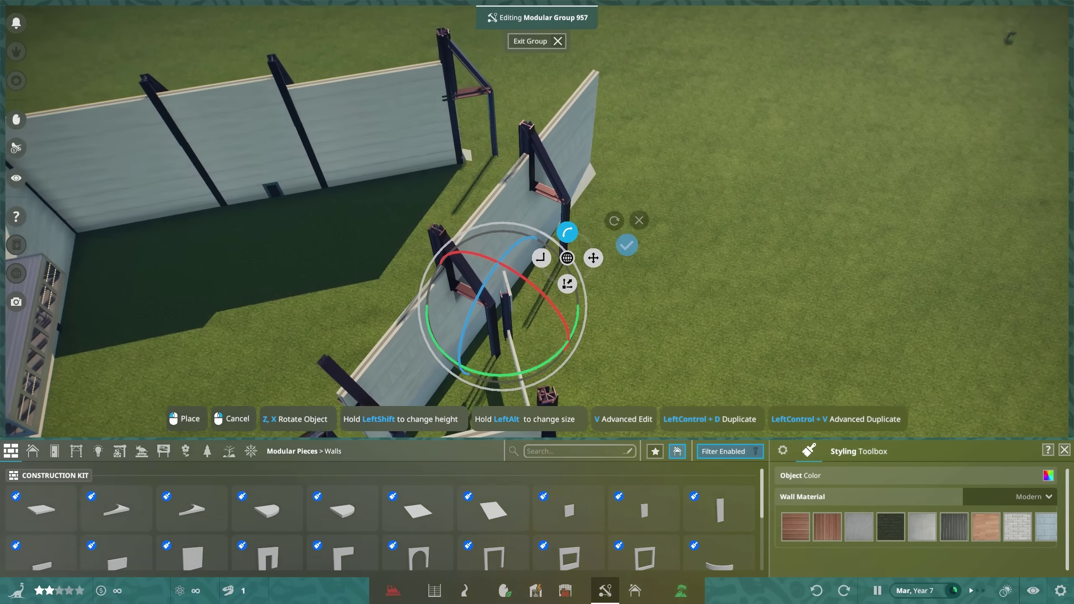
pyautogui.press('z')
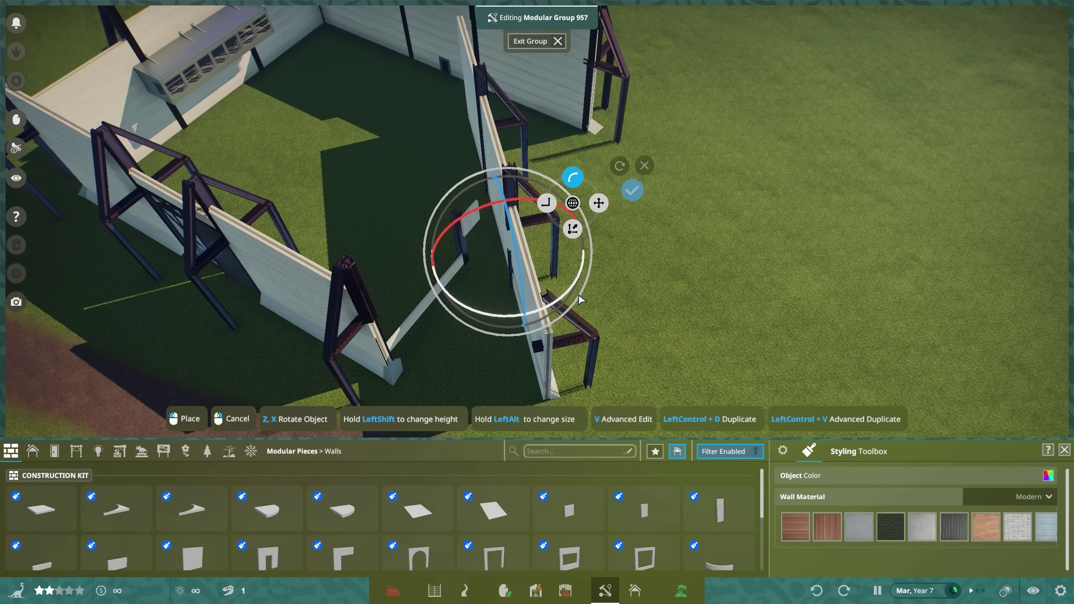
pyautogui.press('z')
pyautogui.click(517, 319)
pyautogui.press('q')
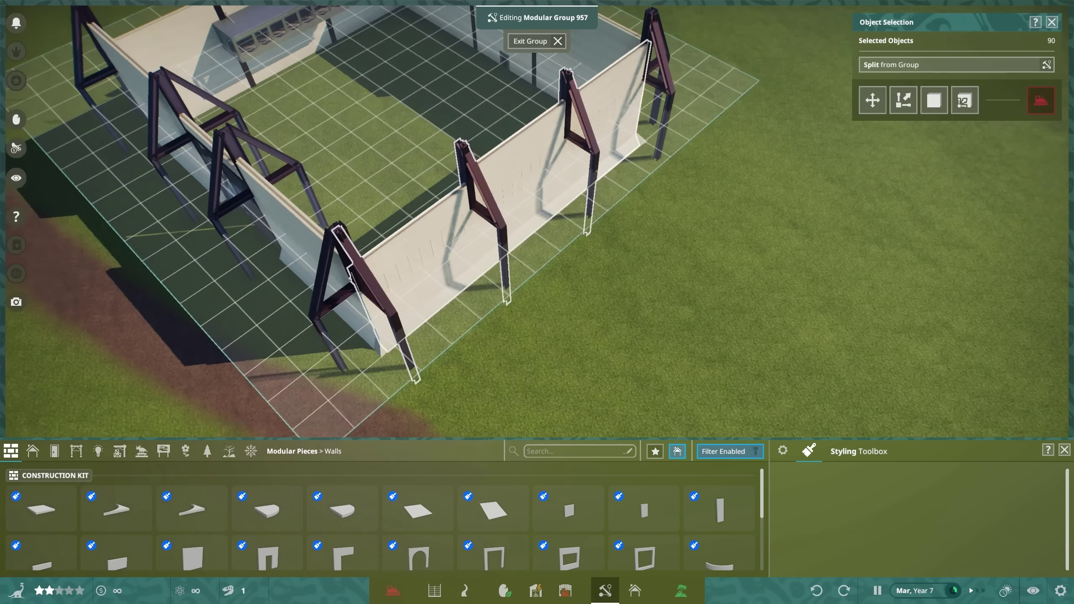
pyautogui.click(530, 40)
pyautogui.click(562, 222)
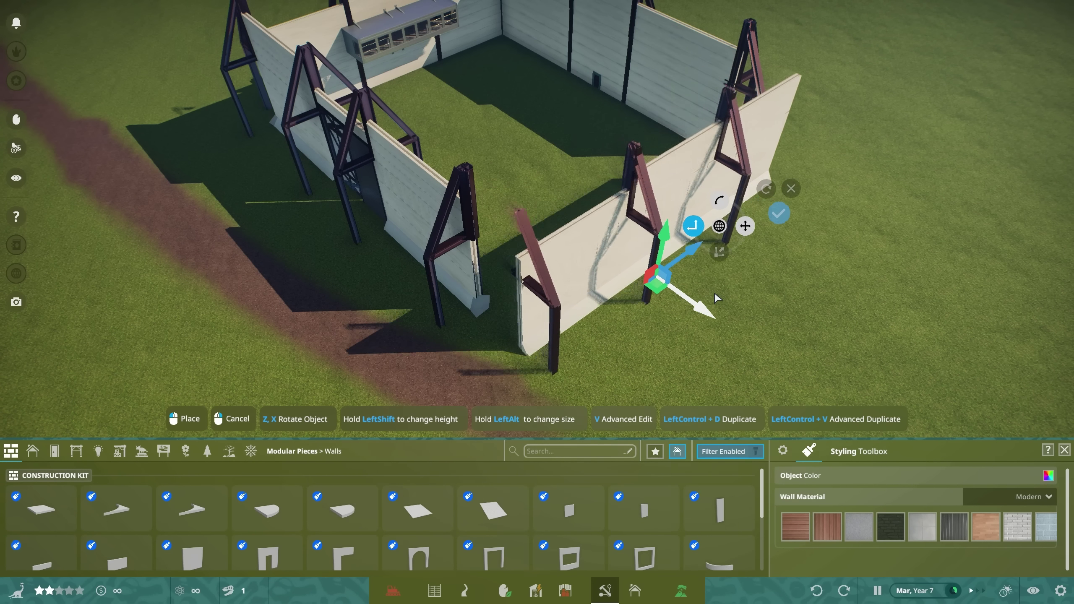
pyautogui.click(675, 269)
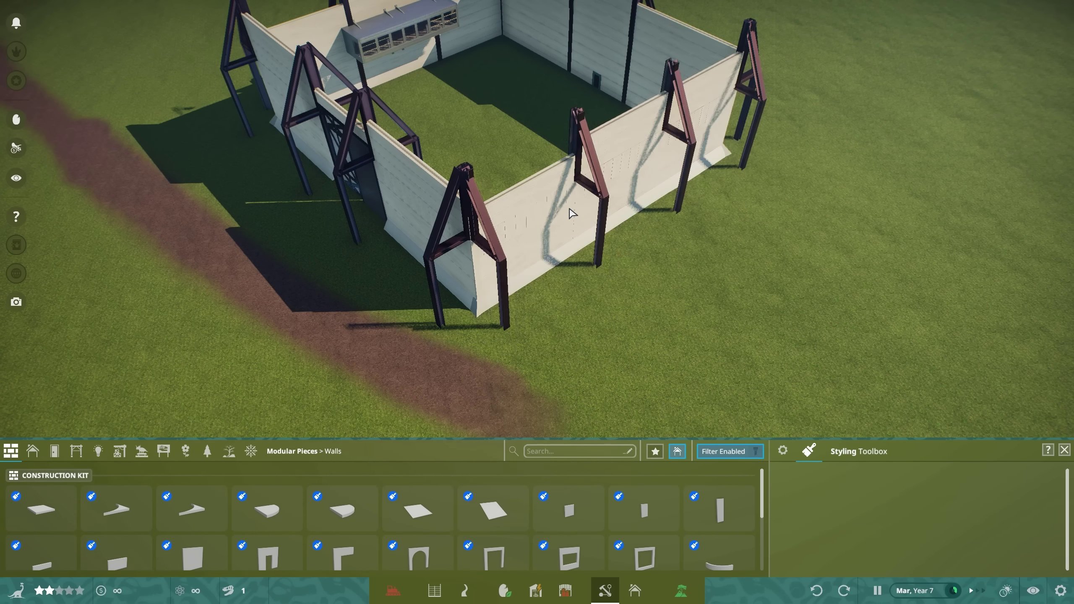
pyautogui.click(571, 211)
pyautogui.moveTo(614, 323); pyautogui.dragTo(564, 289)
pyautogui.click(648, 194)
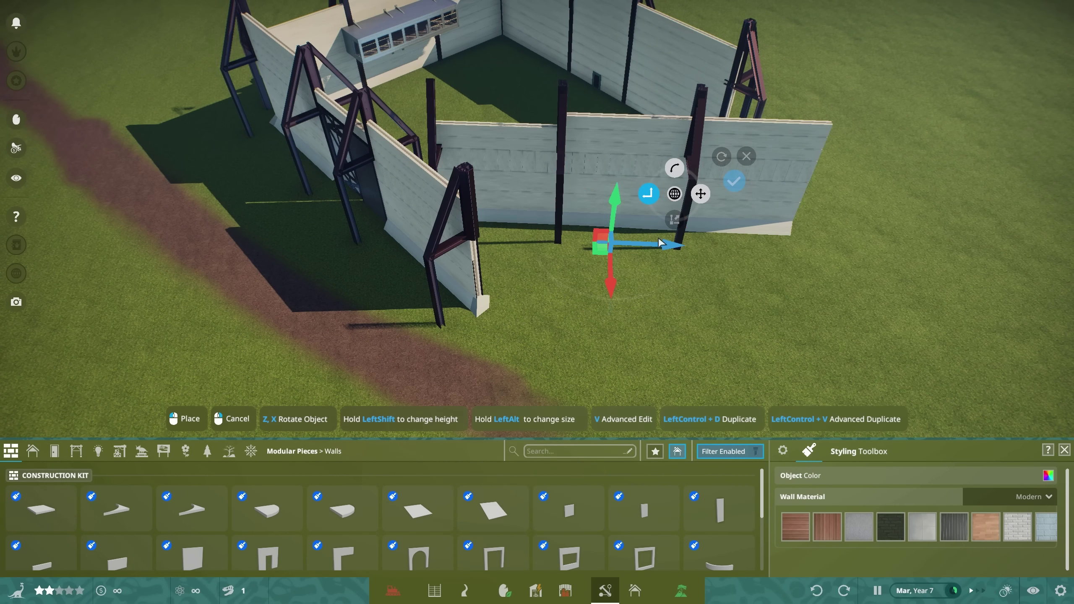
pyautogui.scroll(3, 571, 241)
pyautogui.moveTo(571, 240); pyautogui.dragTo(715, 263)
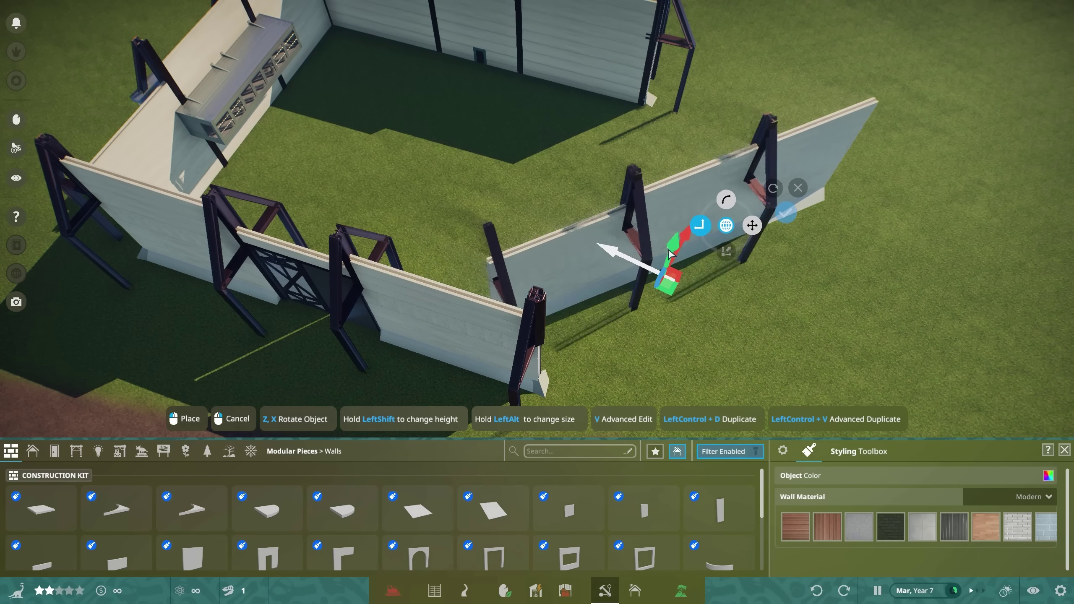
pyautogui.press('e')
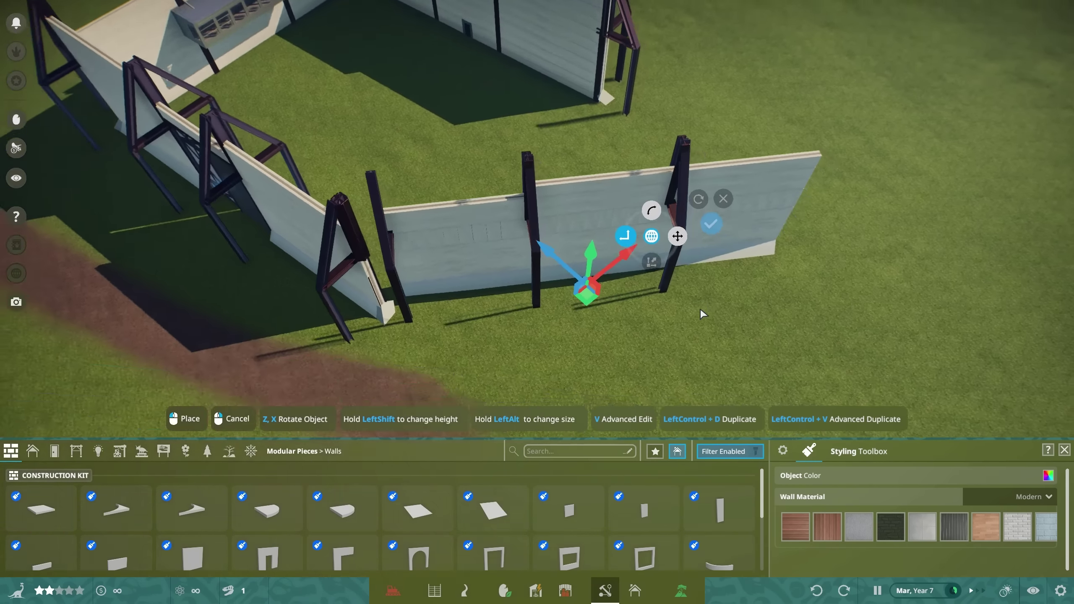
pyautogui.press('e')
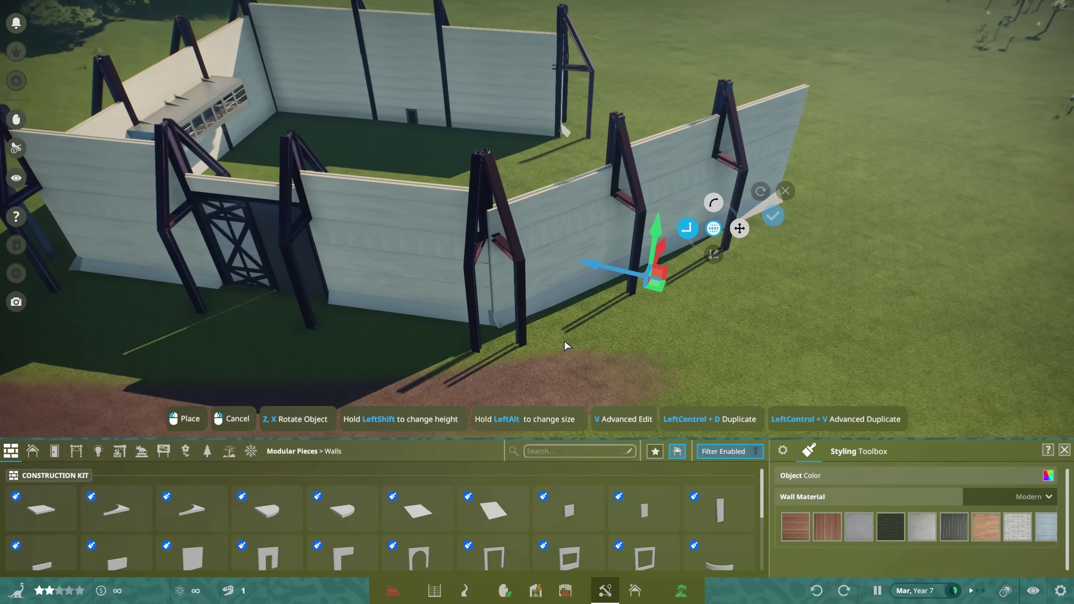
pyautogui.scroll(3, 588, 319)
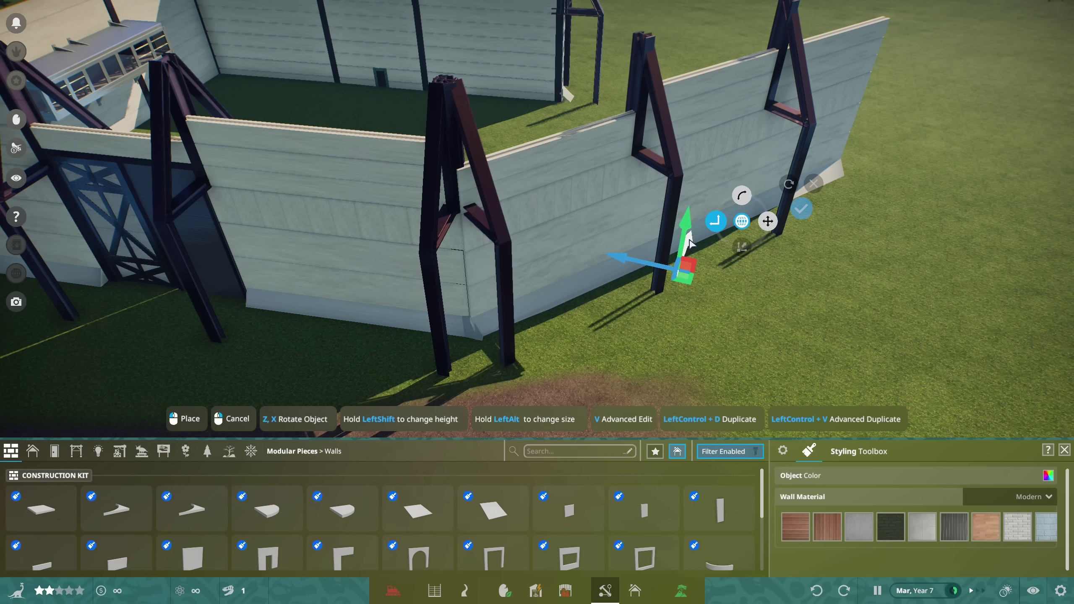
pyautogui.click(803, 207)
pyautogui.click(783, 288)
pyautogui.scroll(-5, 655, 338)
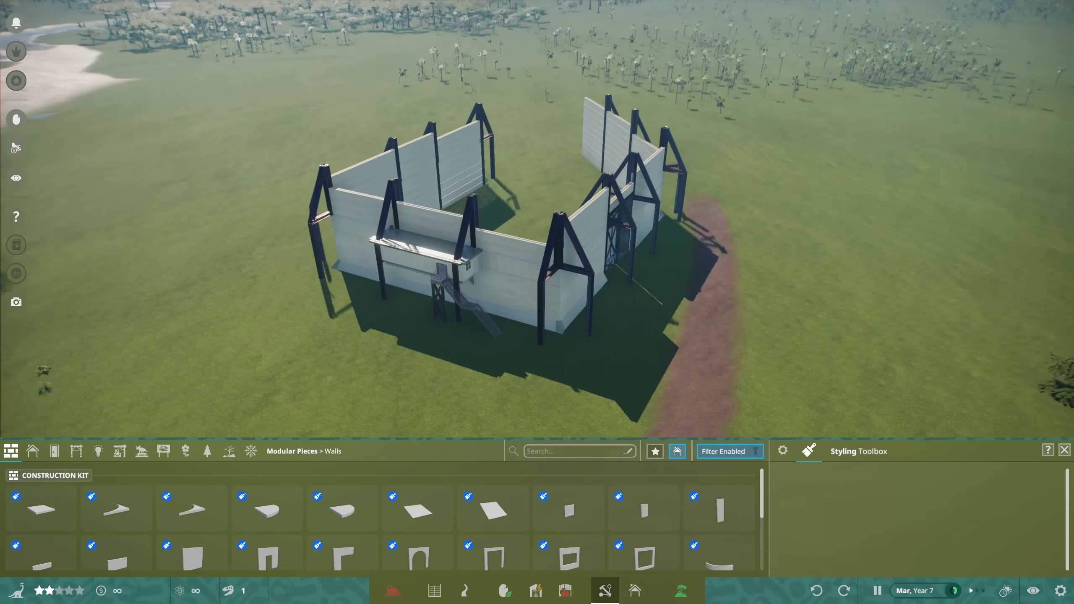
pyautogui.press('e')
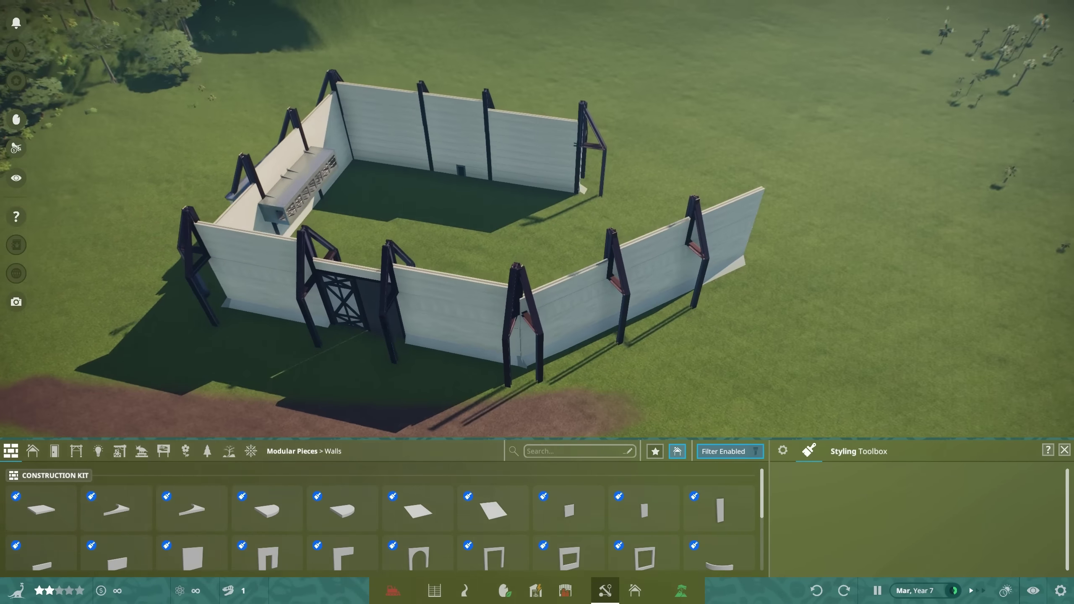
pyautogui.hotkey('ctrl', 'd')
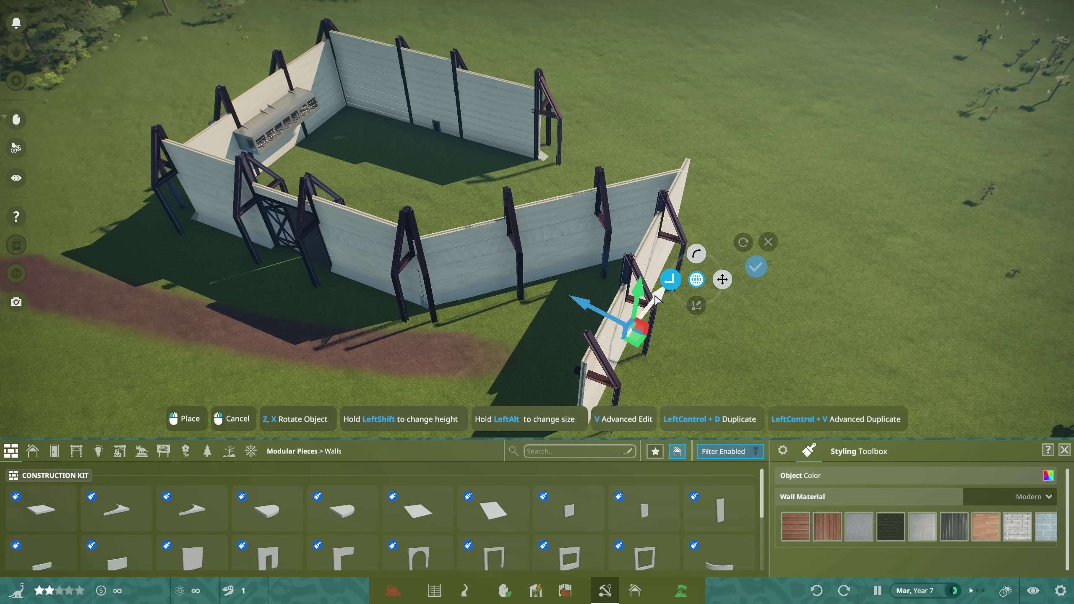
pyautogui.click(820, 138)
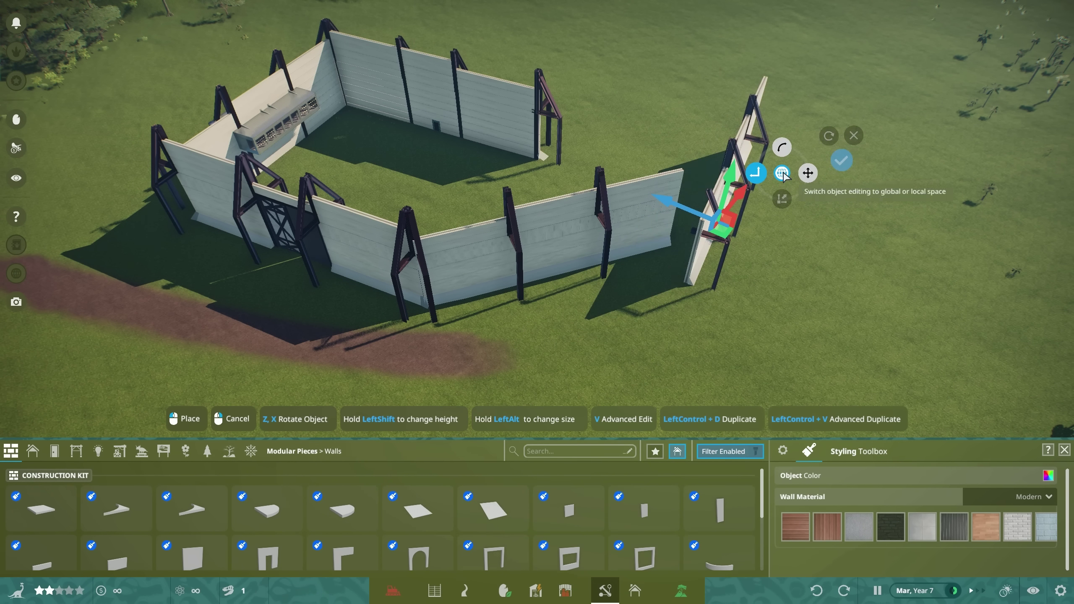
pyautogui.press('a')
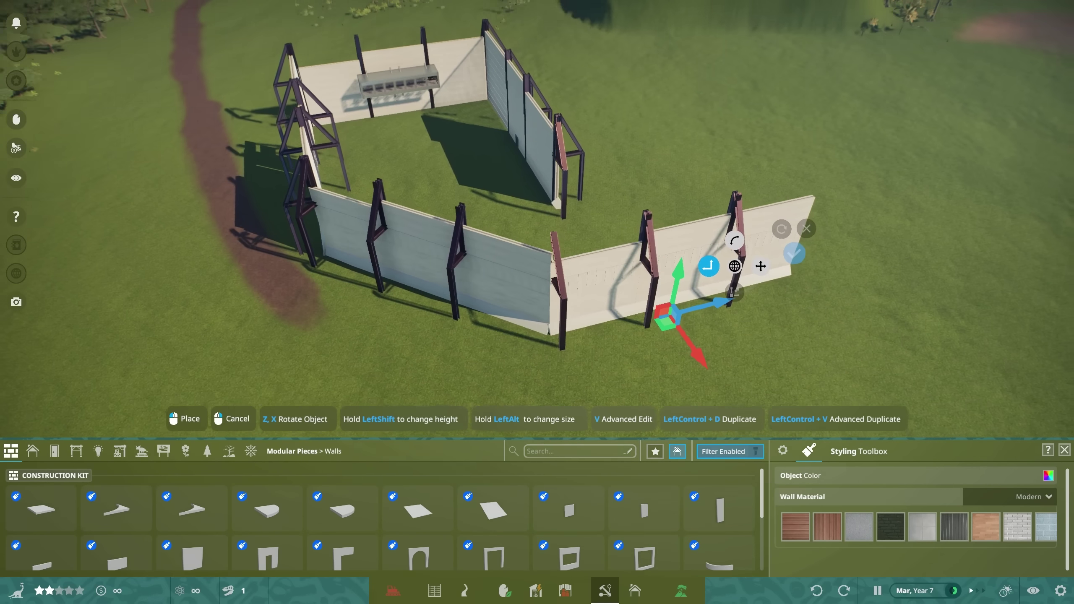
pyautogui.click(828, 243)
pyautogui.click(568, 291)
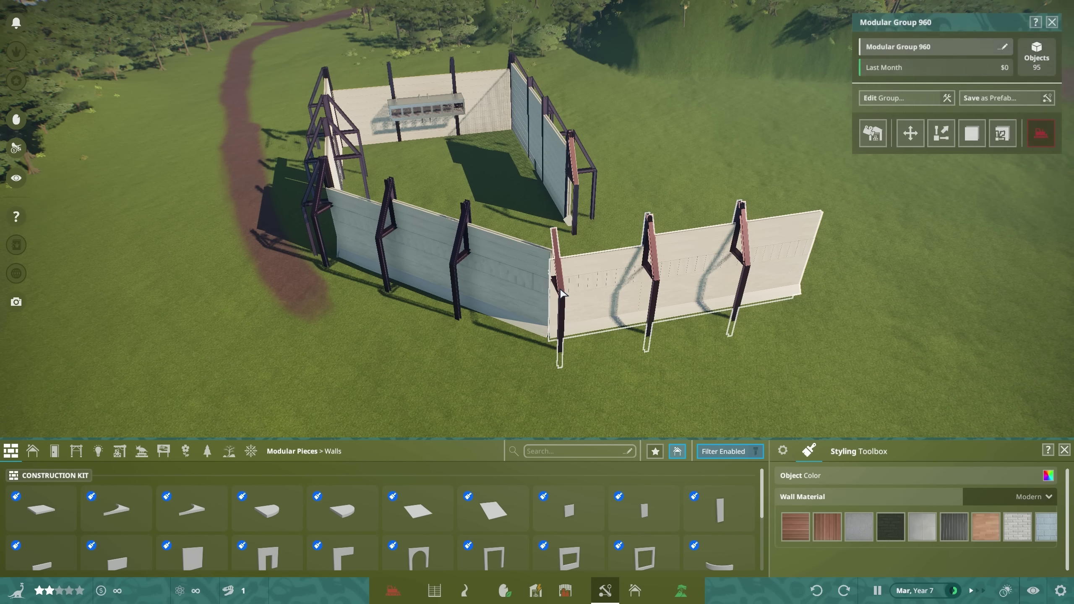
pyautogui.click(595, 327)
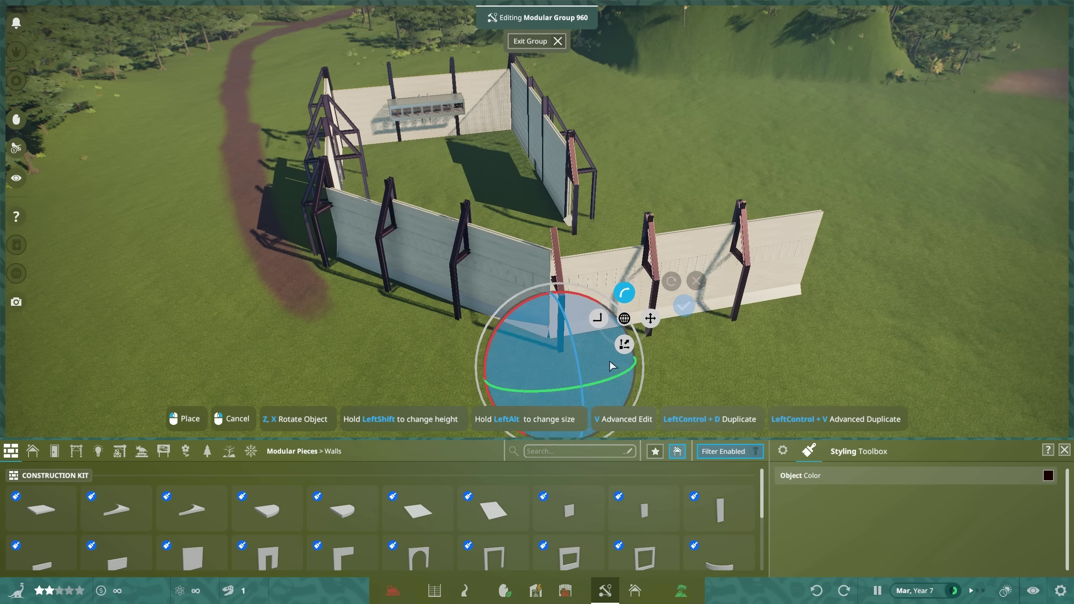
pyautogui.press('q')
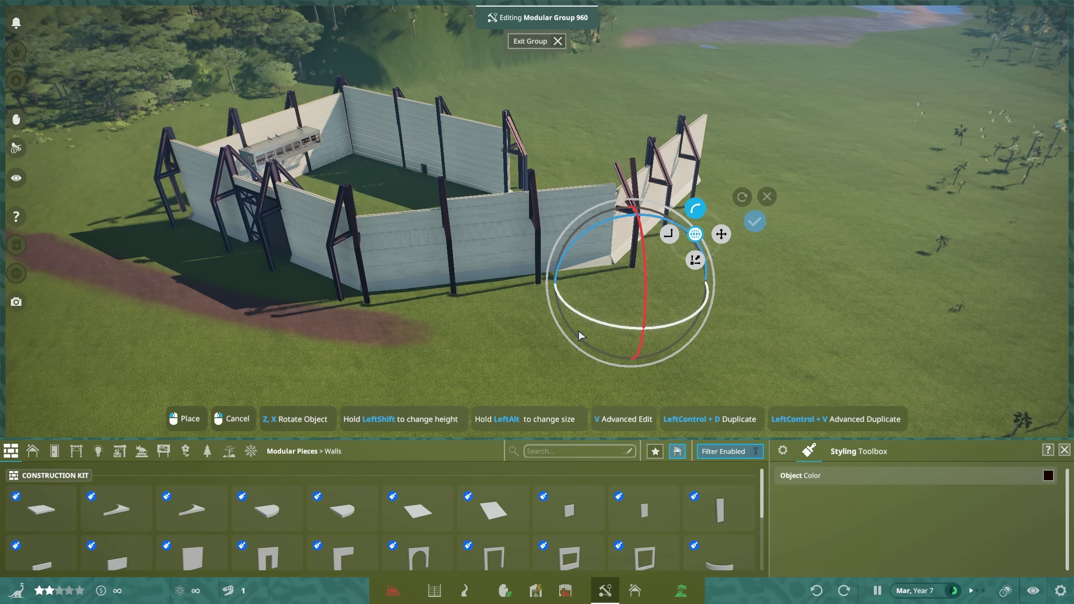
pyautogui.click(669, 233)
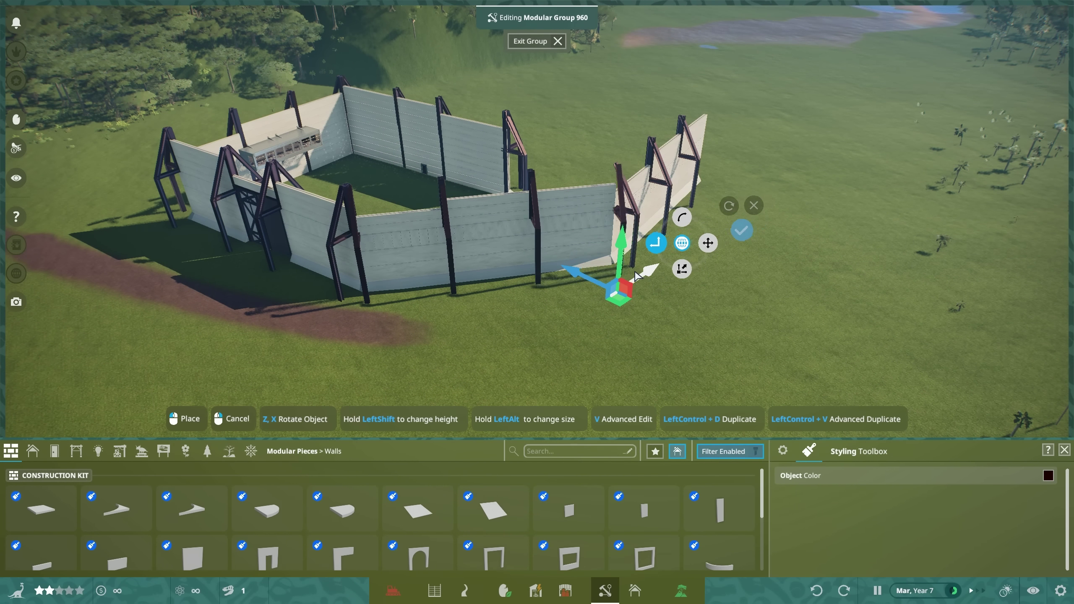
# Step: Place the rotated wall section and nudge it sideways against the straight wall's end
pyautogui.click(637, 274)
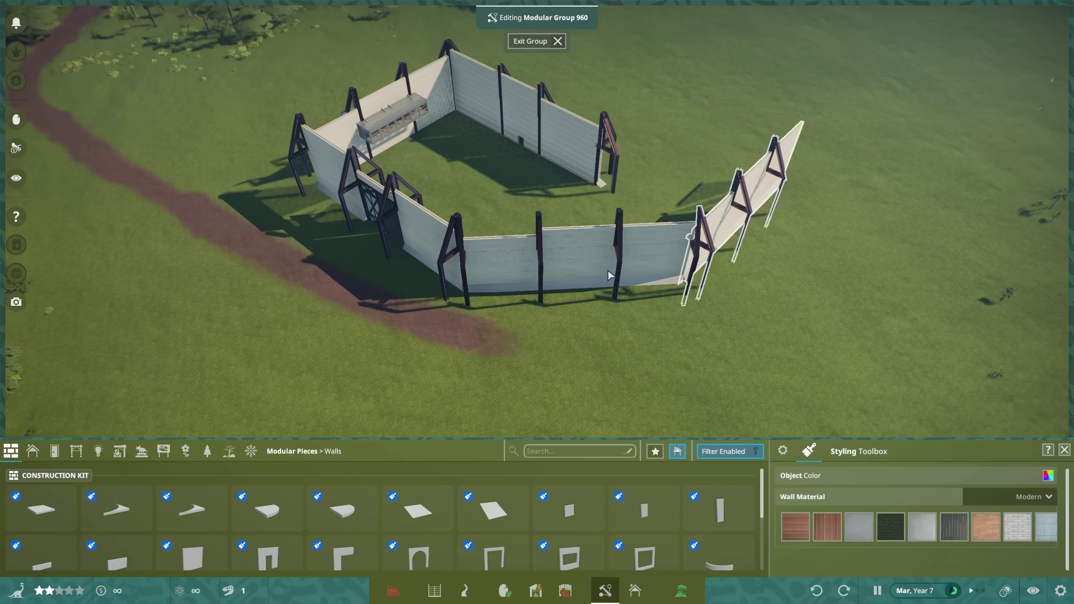
pyautogui.click(587, 266)
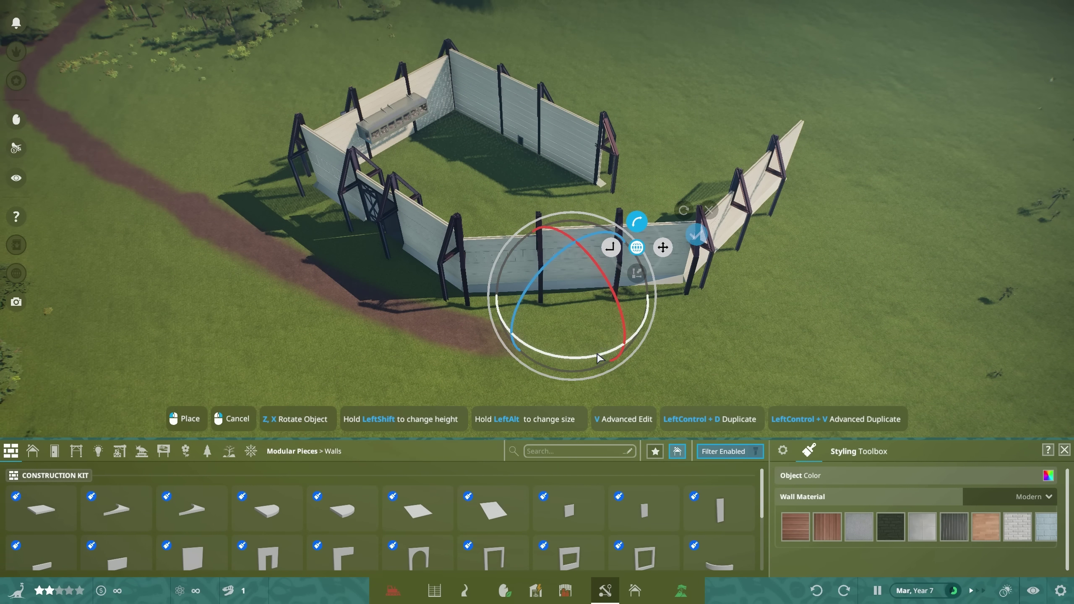
pyautogui.click(611, 247)
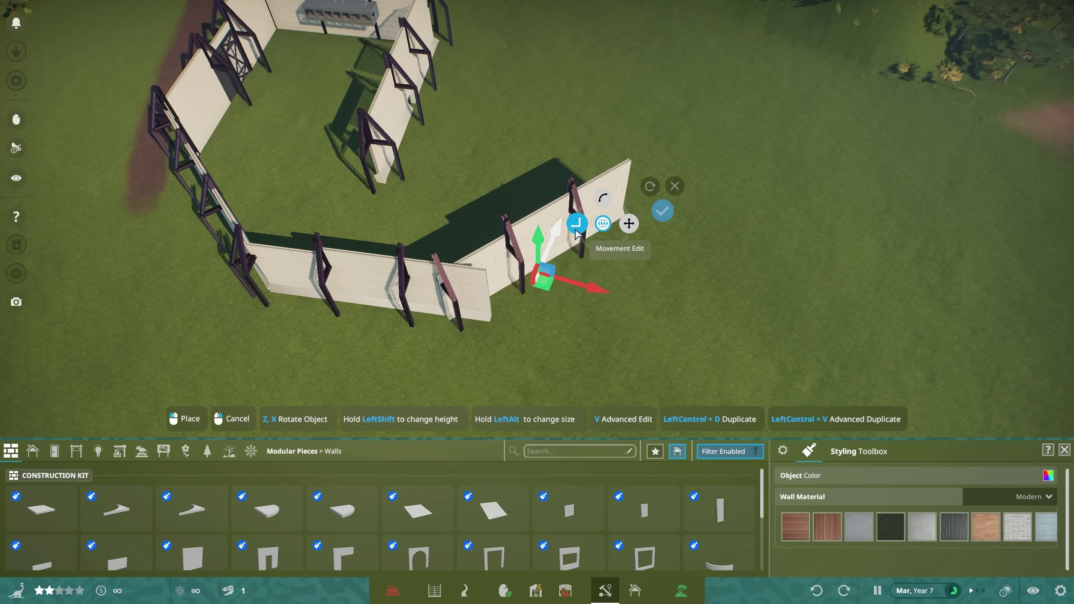
pyautogui.moveTo(583, 287); pyautogui.dragTo(605, 356)
pyautogui.scroll(5, 606, 356)
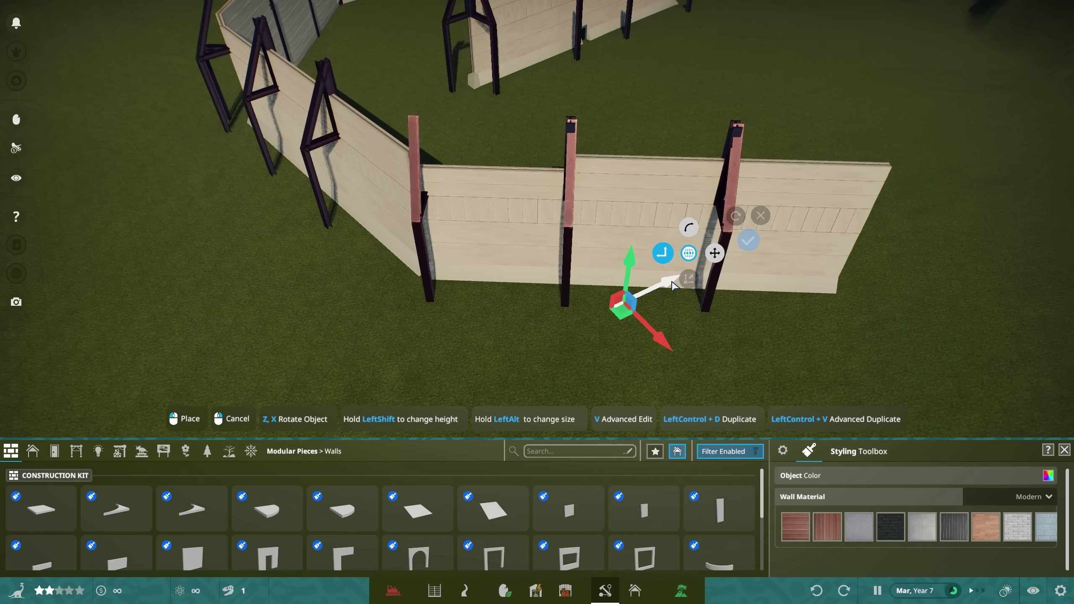
pyautogui.moveTo(672, 287); pyautogui.dragTo(588, 287)
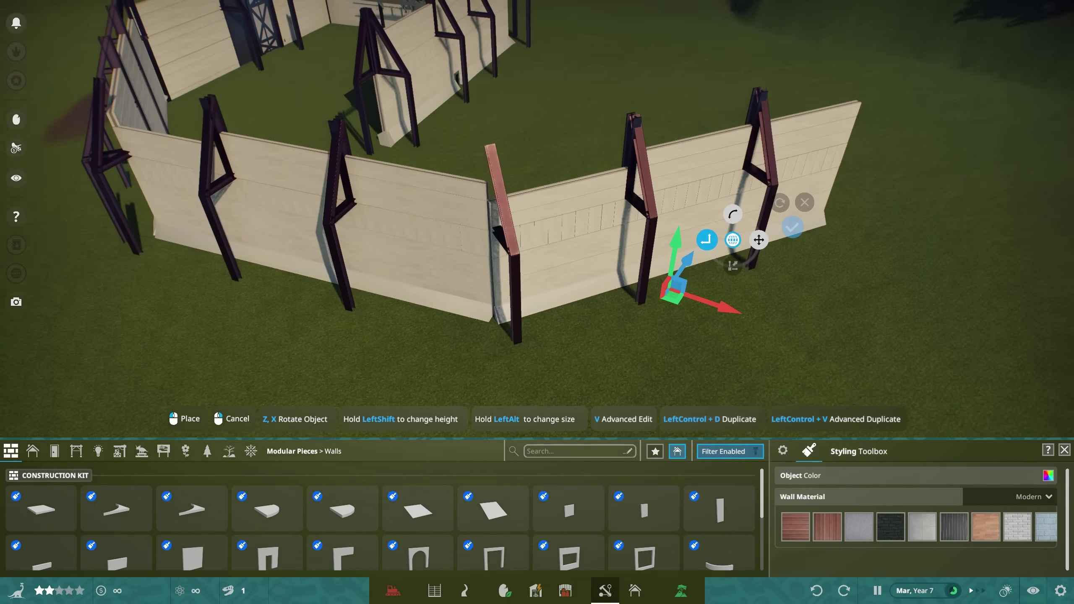
pyautogui.moveTo(685, 256); pyautogui.dragTo(674, 248)
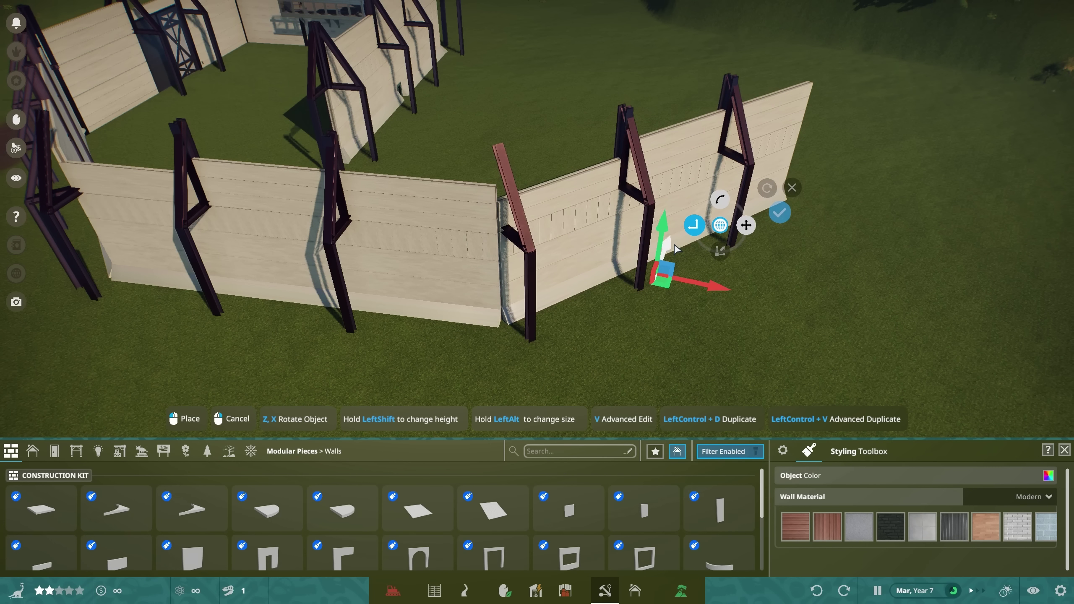
pyautogui.moveTo(705, 288); pyautogui.dragTo(688, 289)
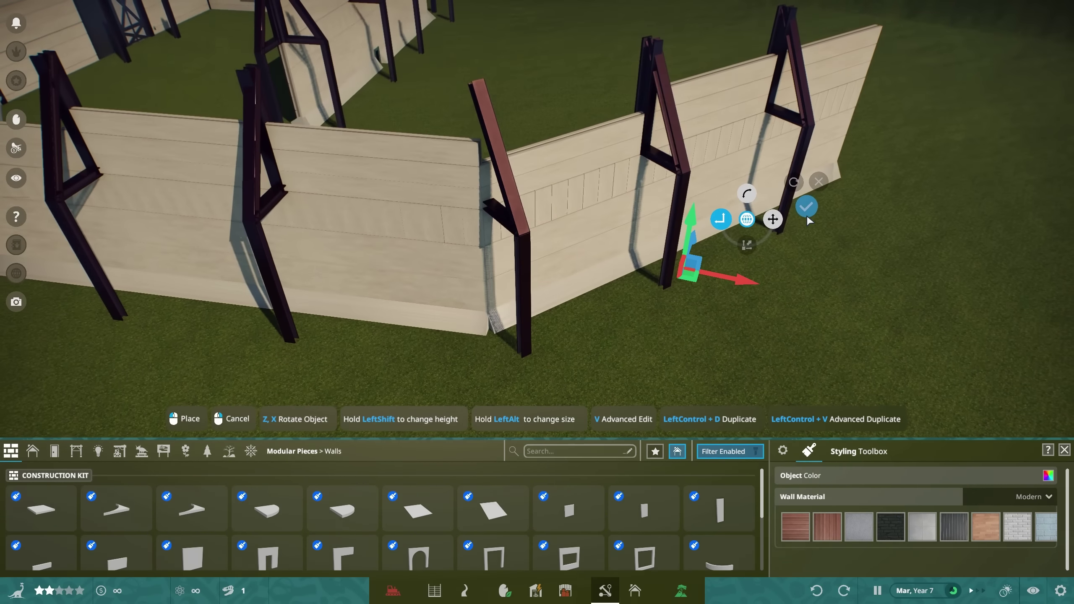
pyautogui.click(807, 210)
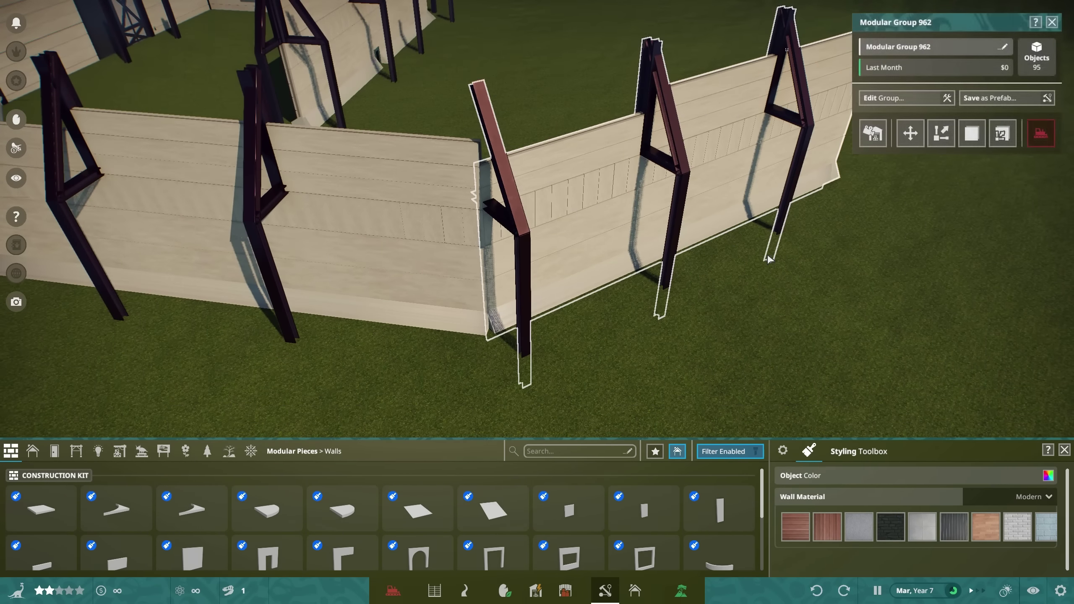
# Step: Deselect the finished angled wall group
pyautogui.click(761, 267)
pyautogui.scroll(-5, 532, 355)
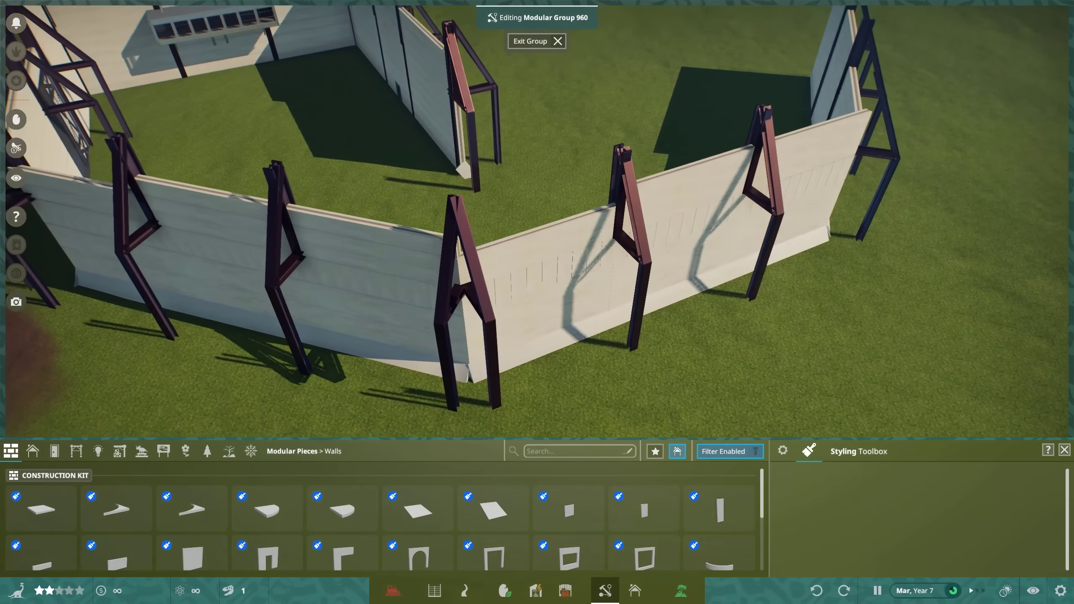
pyautogui.press('e')
pyautogui.press('q')
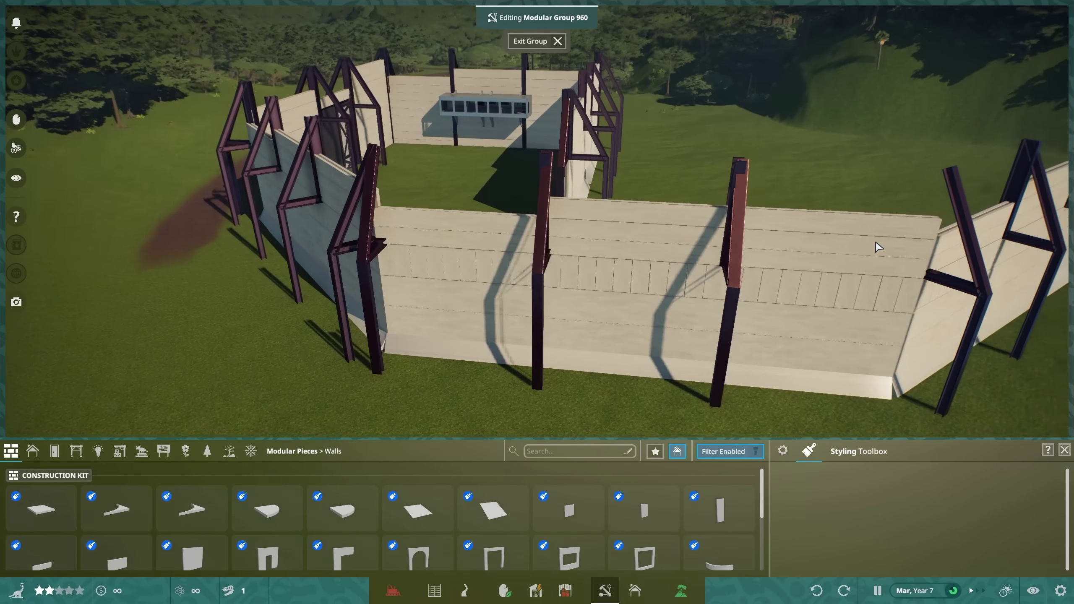
pyautogui.scroll(-5, 836, 261)
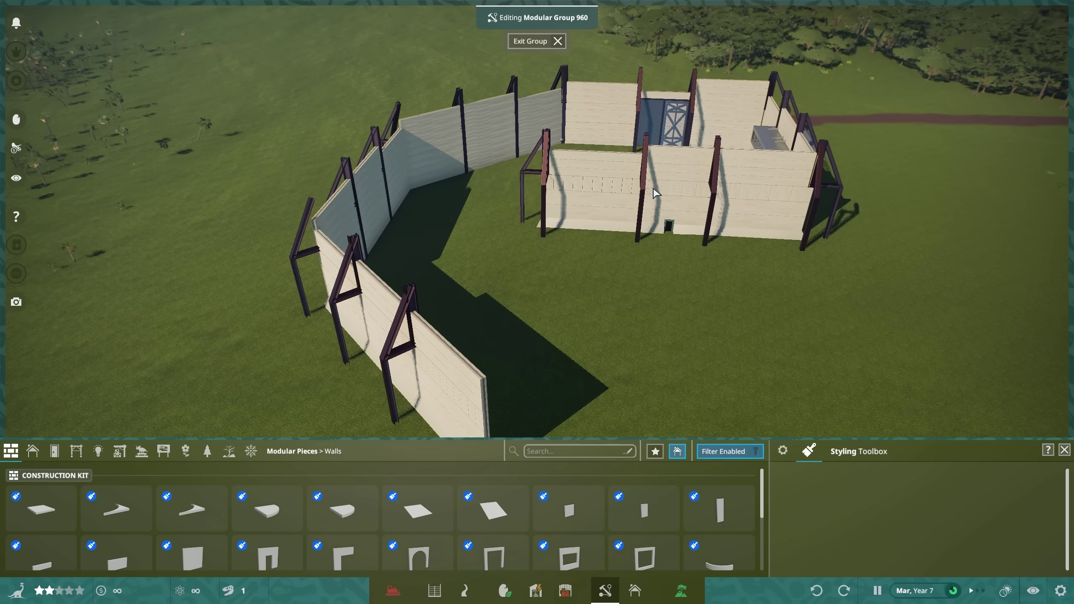
pyautogui.click(654, 189)
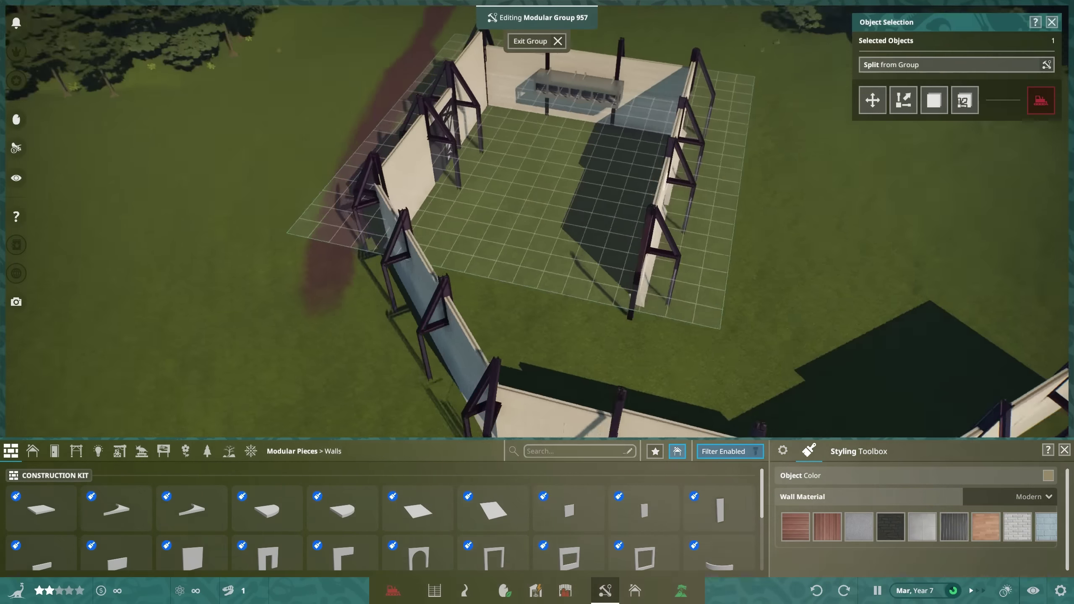
# Step: Select all of the original paddock's wall pieces, then exit group editing
pyautogui.hotkey('ctrl', 'a')
pyautogui.scroll(5, 599, 240)
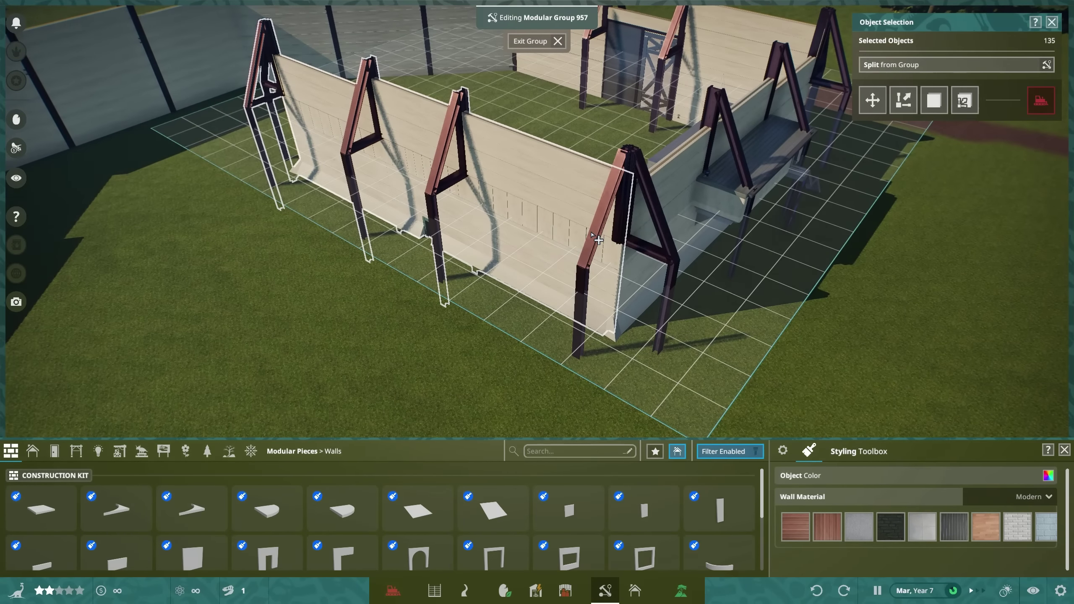
pyautogui.keyDown('ctrl'); pyautogui.click(588, 302); pyautogui.keyUp('ctrl')
pyautogui.press('e')
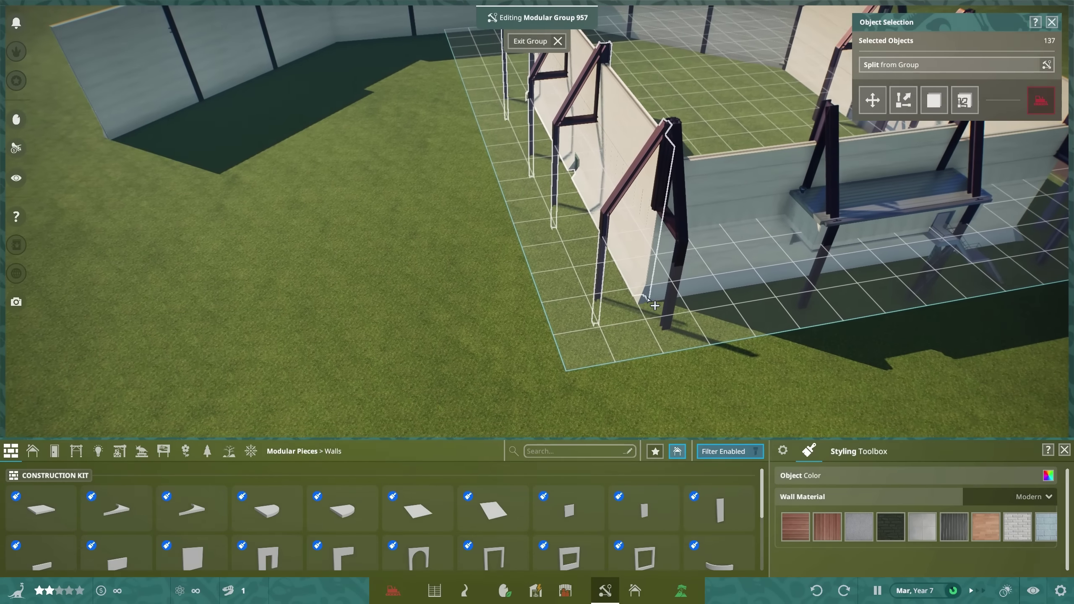
pyautogui.press('m')
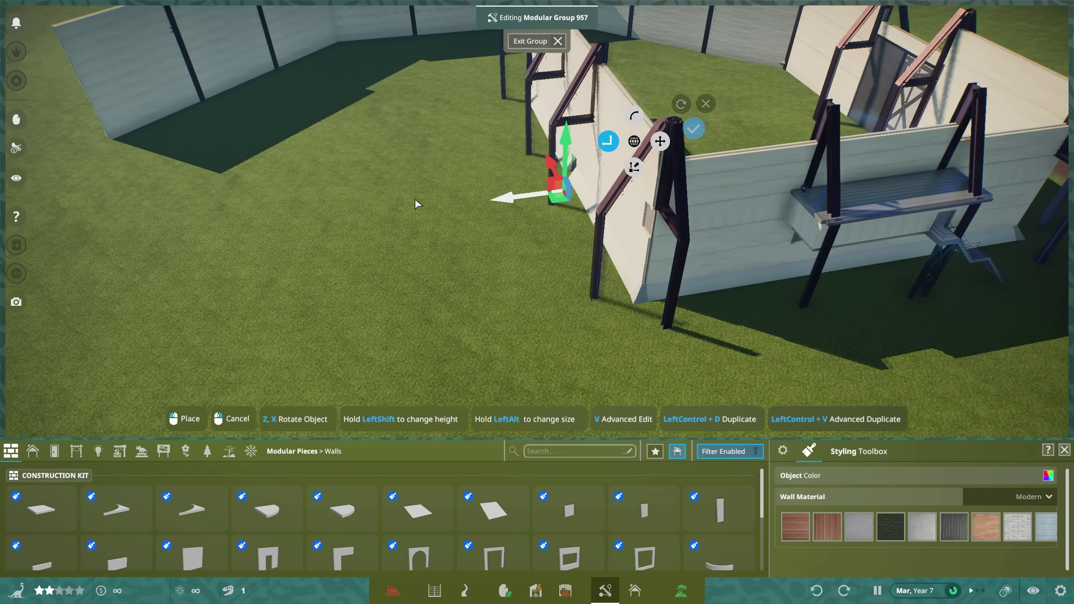
pyautogui.press('e')
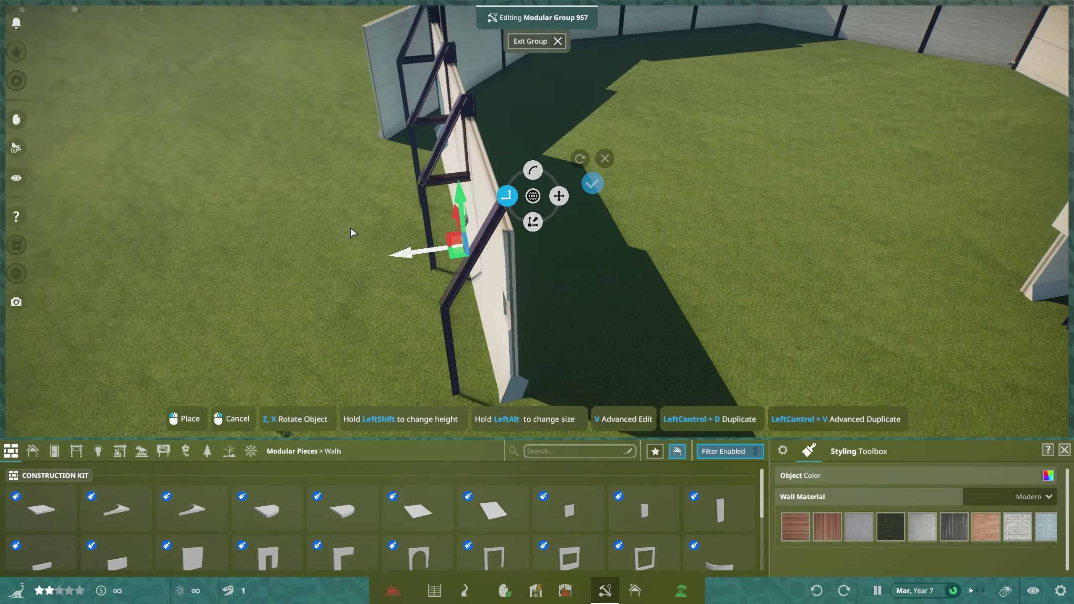
pyautogui.click(352, 227)
pyautogui.scroll(-5, 781, 290)
pyautogui.press('Escape')
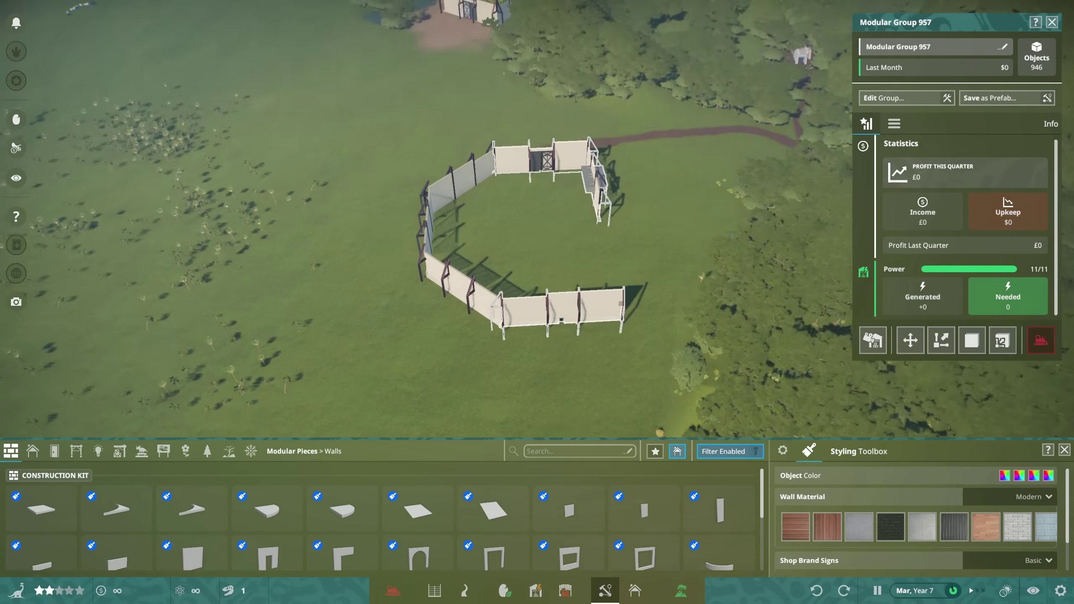
pyautogui.scroll(2, 415, 240)
pyautogui.keyDown('ctrl'); pyautogui.click(415, 239); pyautogui.keyUp('ctrl')
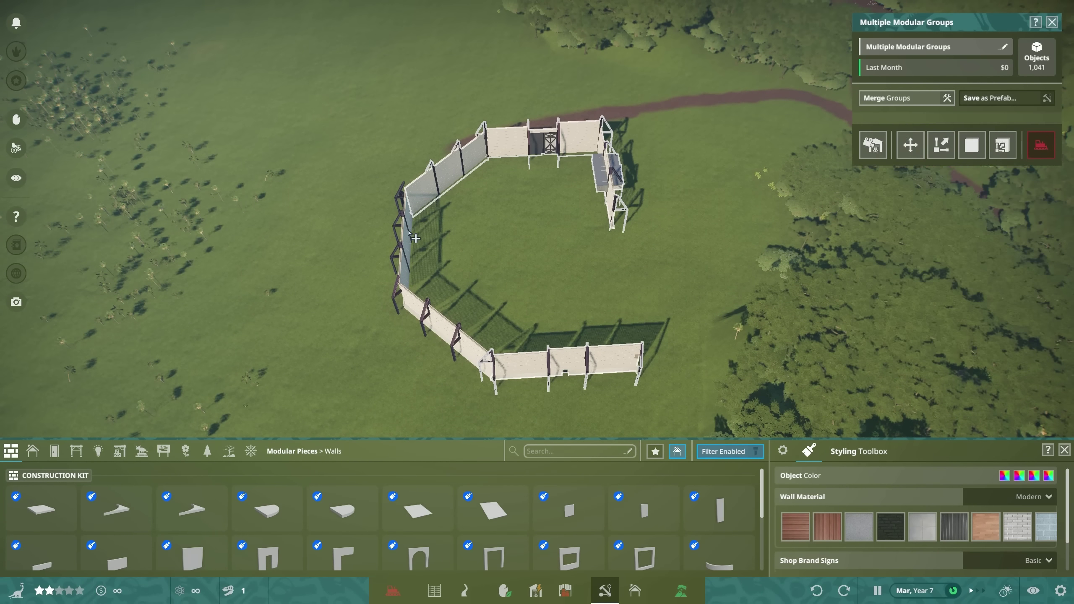
pyautogui.press('m')
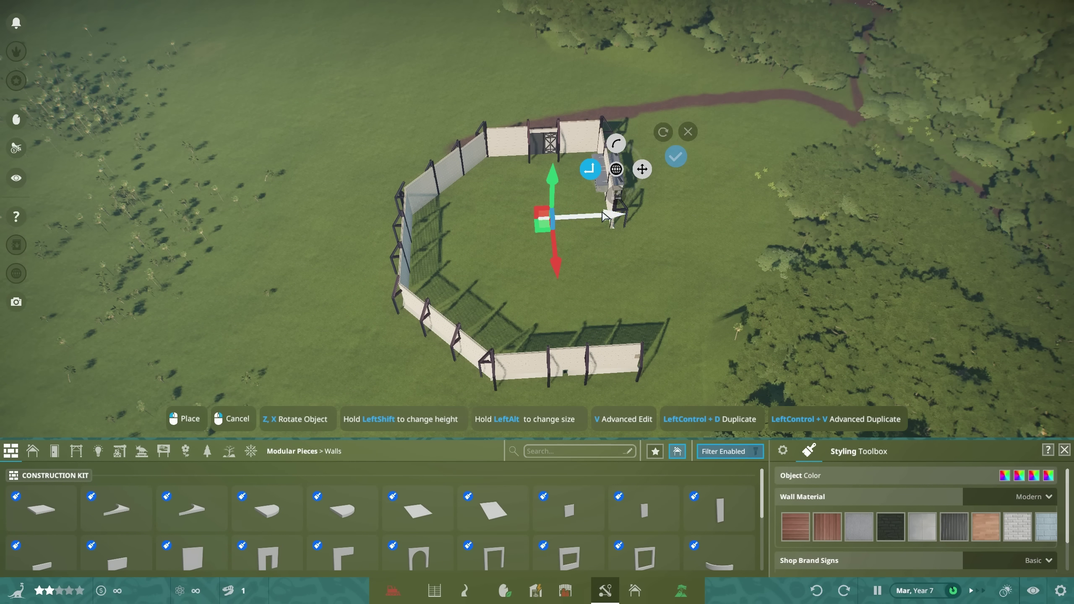
pyautogui.moveTo(588, 220); pyautogui.dragTo(454, 220)
pyautogui.click(543, 165)
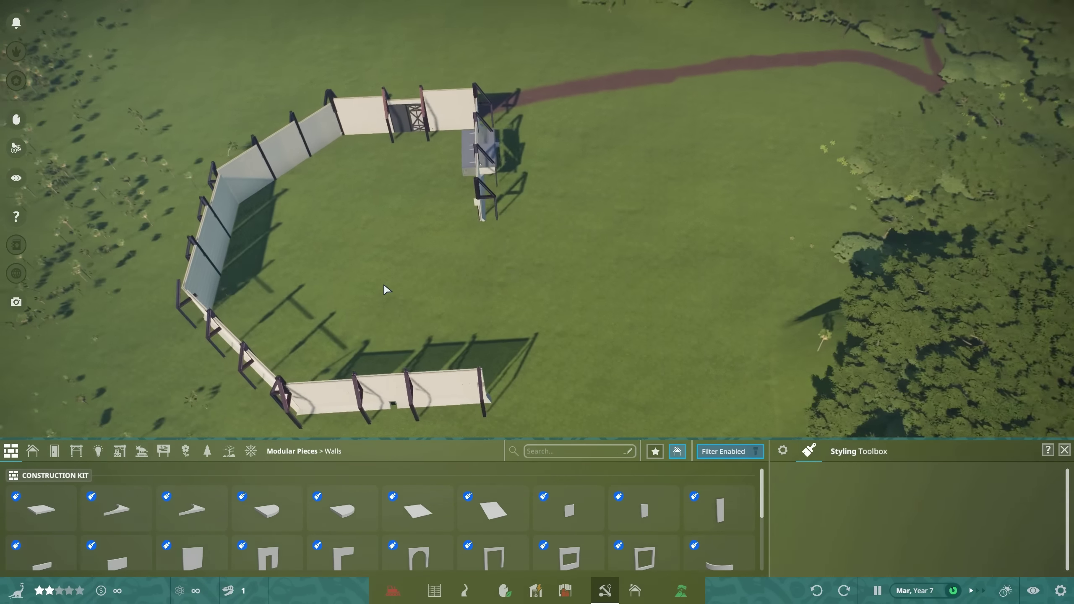
pyautogui.scroll(3, 384, 290)
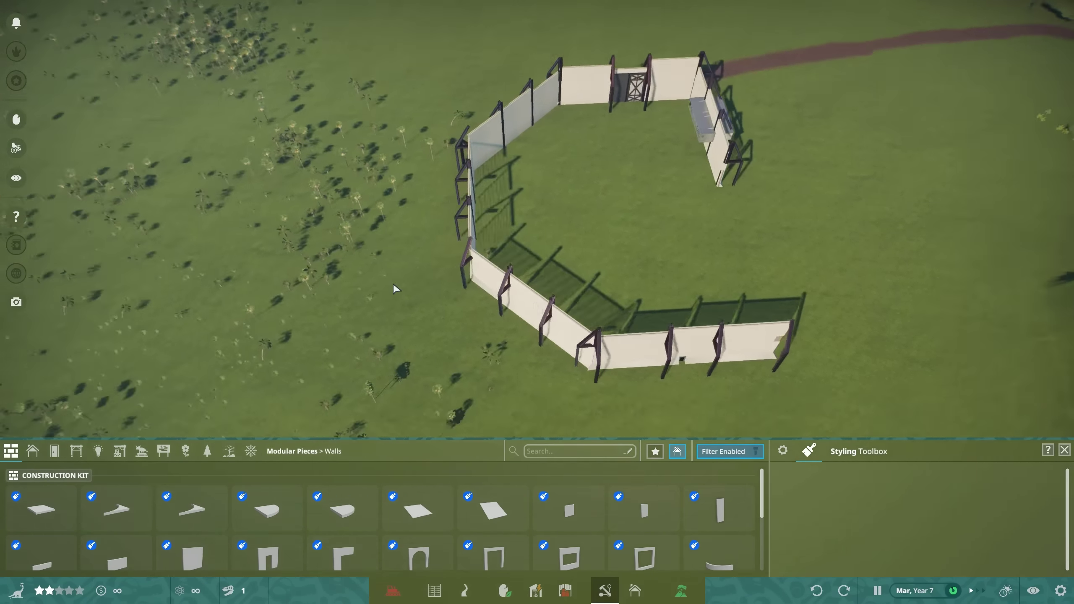
# Step: Place the duplicated angled wall section that closes the gap toward the gate
pyautogui.click(588, 193)
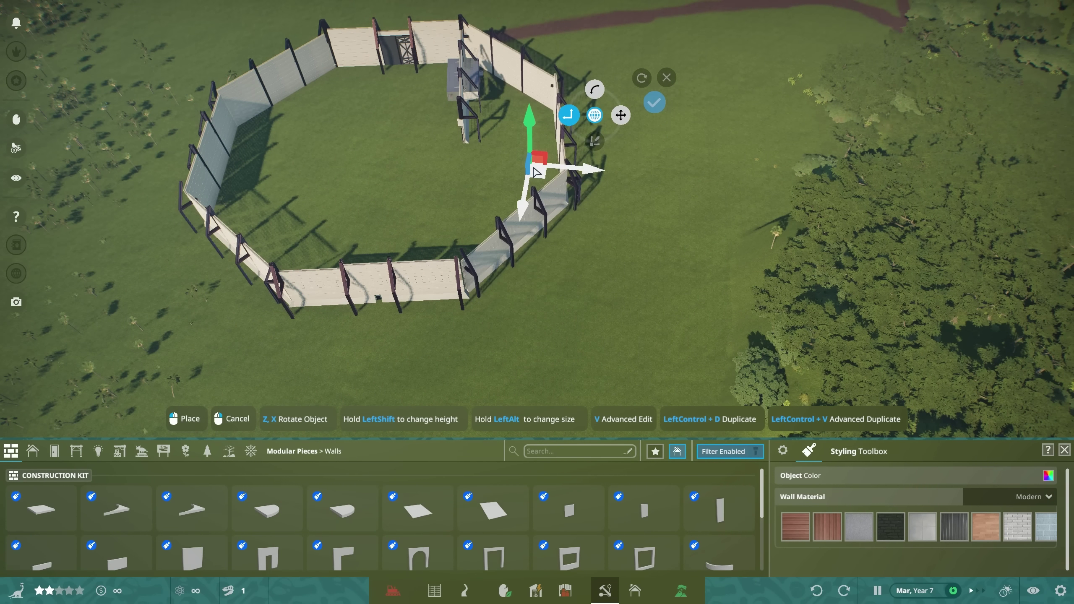
pyautogui.scroll(5, 552, 250)
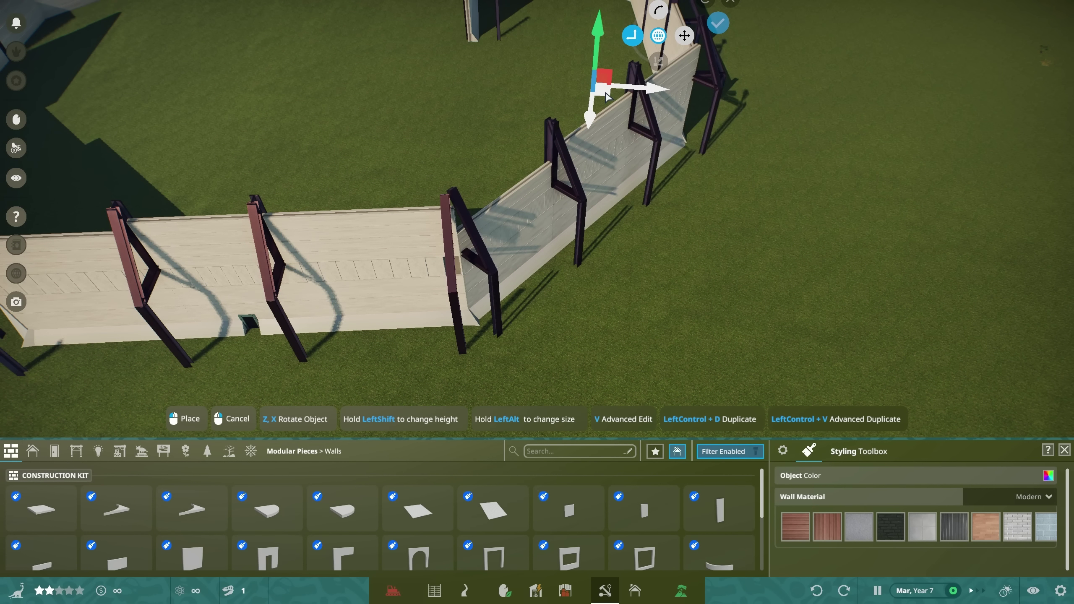
pyautogui.click(719, 25)
pyautogui.scroll(-5, 578, 284)
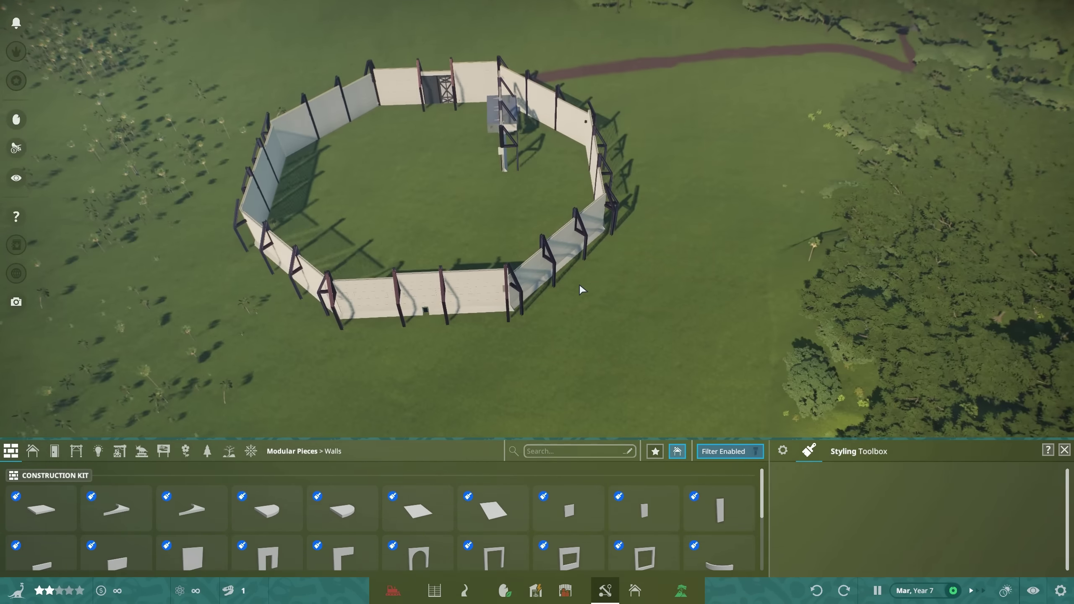
pyautogui.scroll(5, 601, 272)
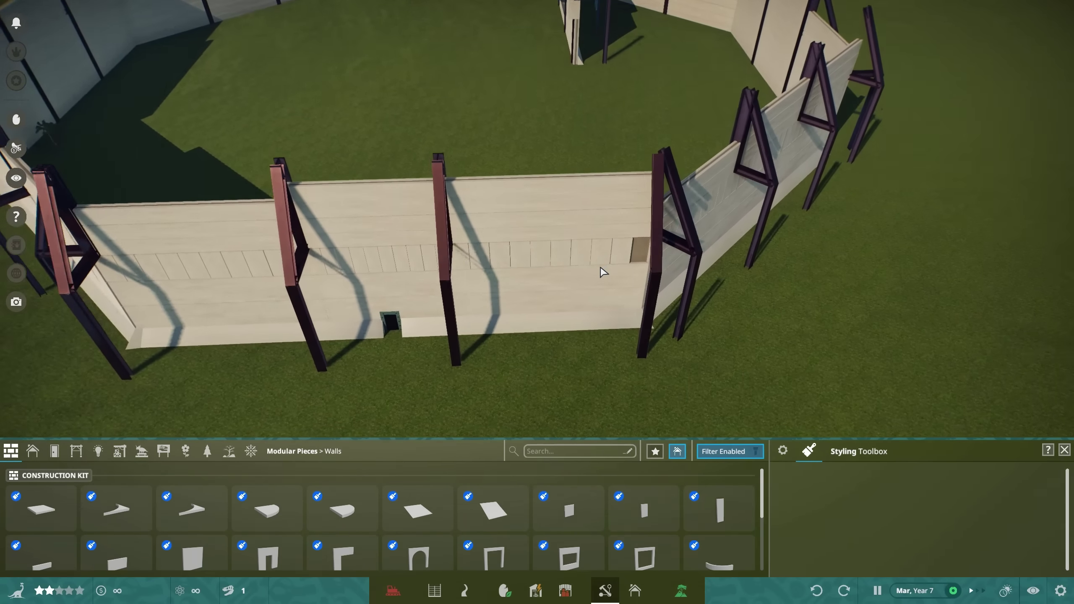
pyautogui.scroll(4, 601, 272)
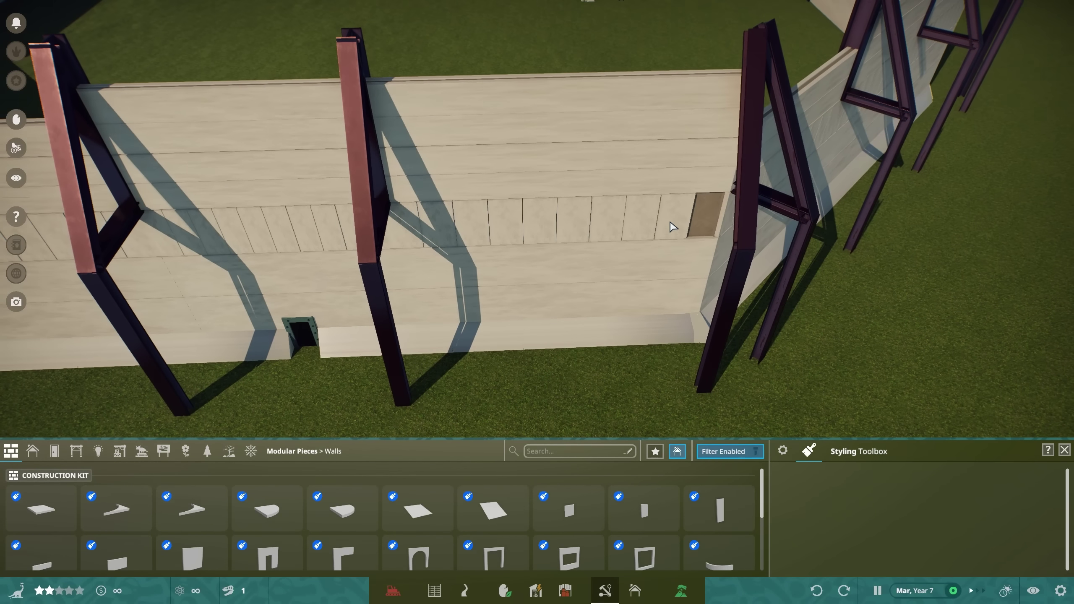
pyautogui.click(675, 228)
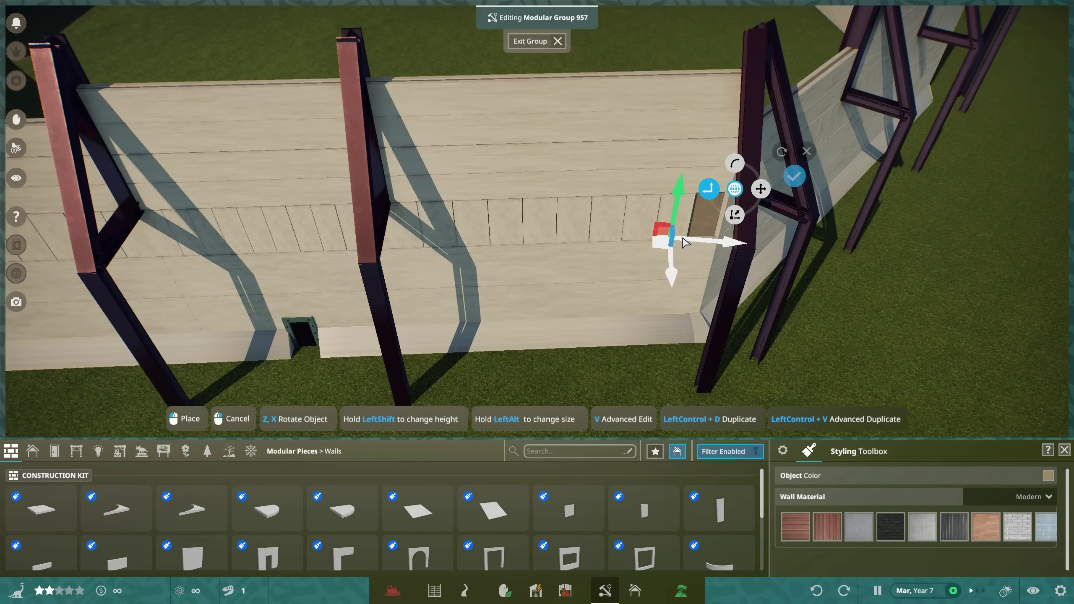
pyautogui.press('d')
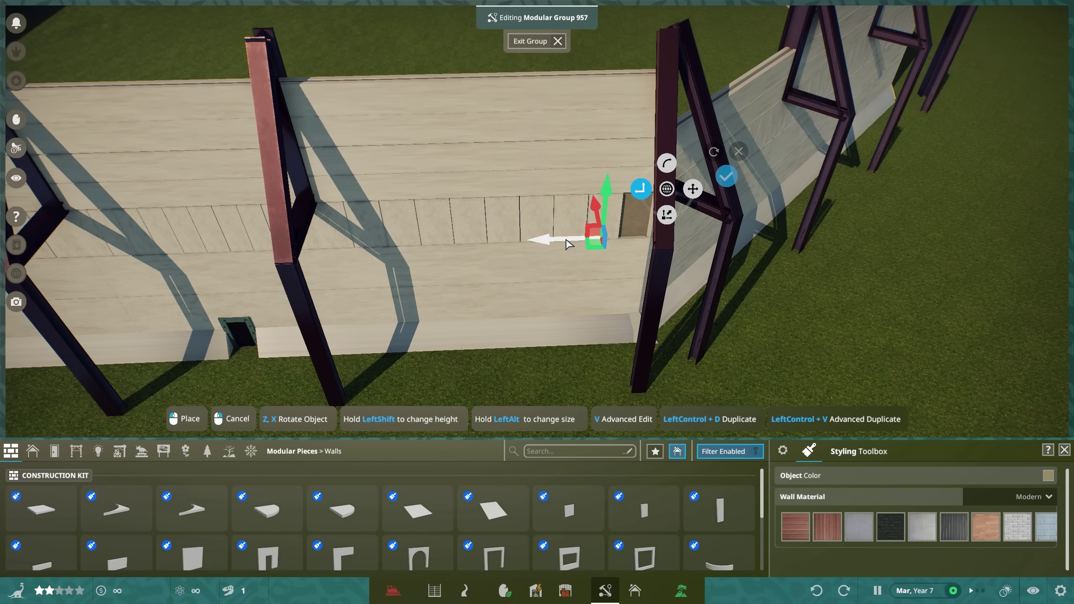
pyautogui.moveTo(566, 244); pyautogui.dragTo(590, 239)
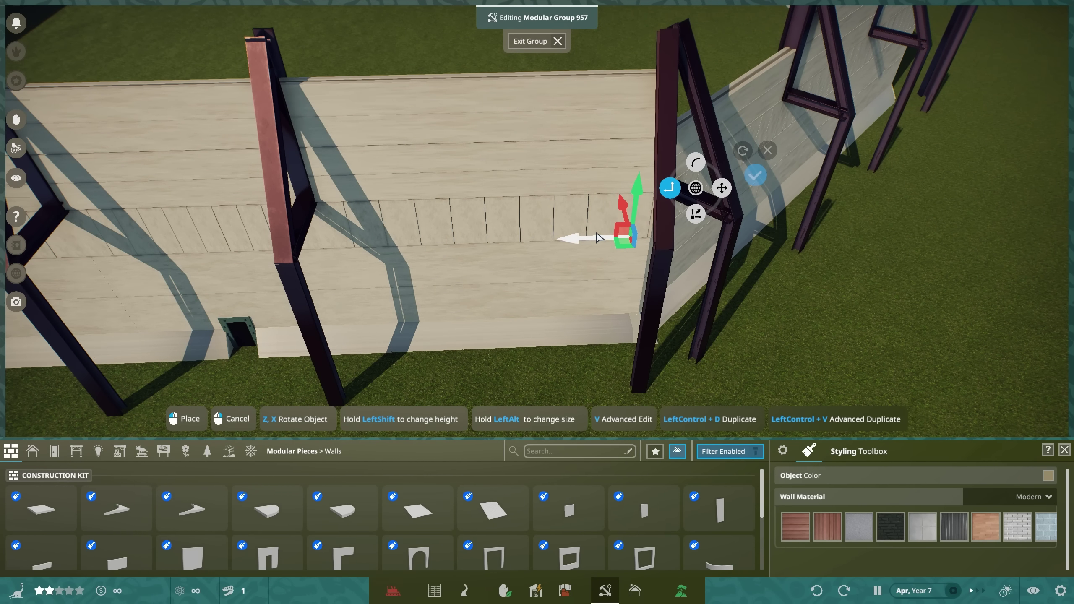
pyautogui.click(756, 179)
pyautogui.scroll(-3, 764, 218)
pyautogui.scroll(-3, 769, 242)
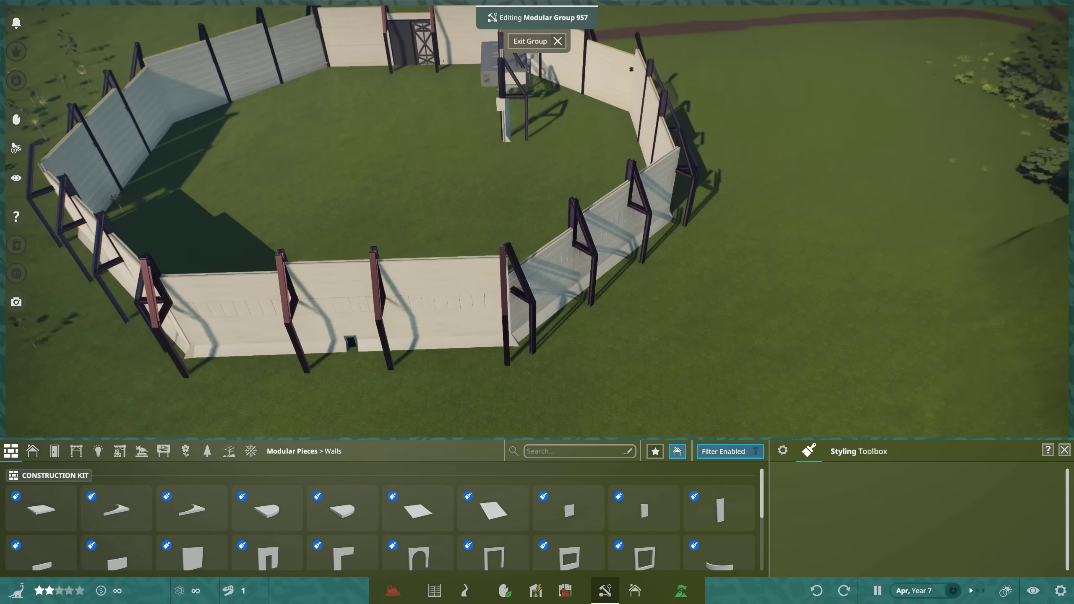
pyautogui.scroll(-2, 797, 243)
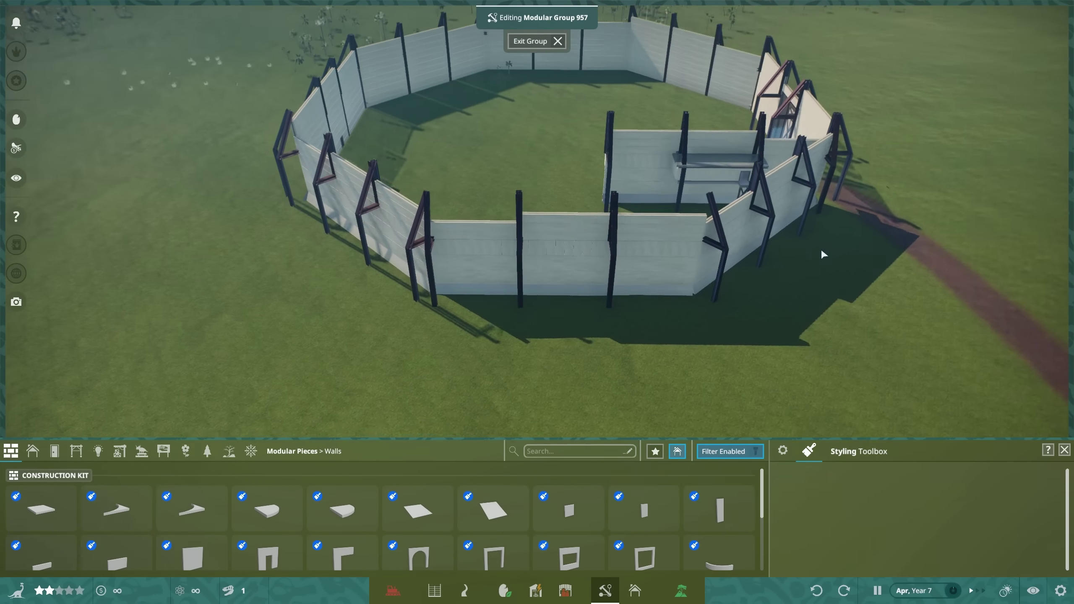
# Step: Orbit the view around to the gate side and close to the viewing platform
pyautogui.press('q')
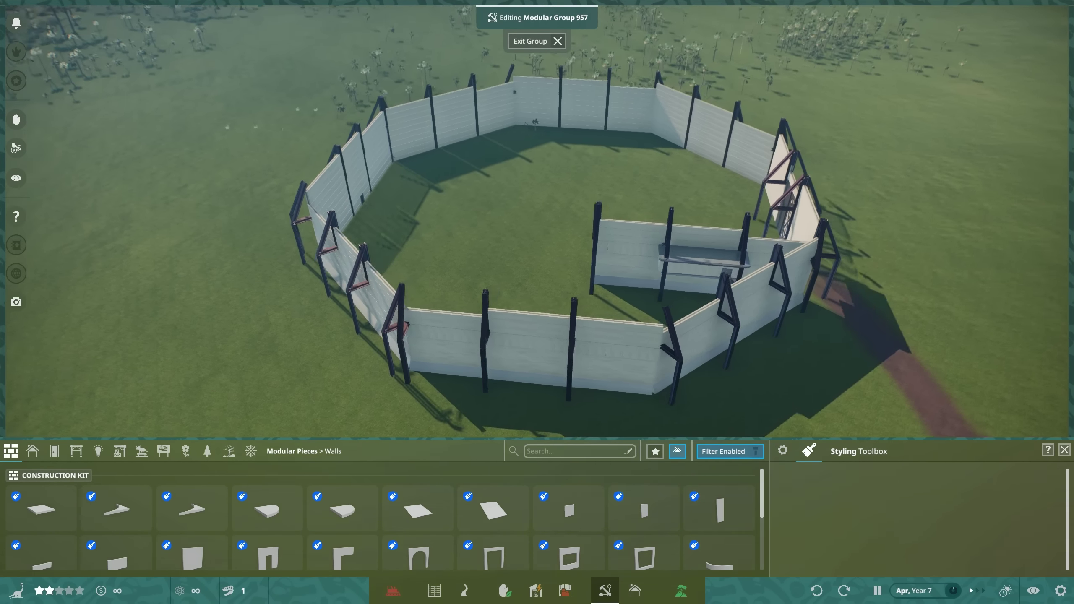
pyautogui.press('q')
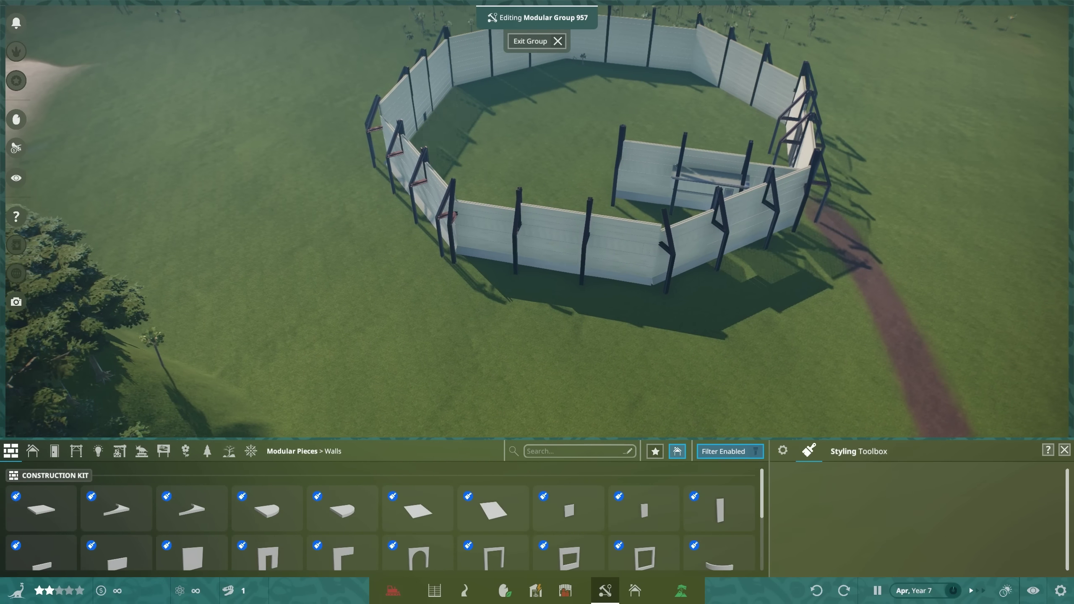
pyautogui.click(584, 264)
pyautogui.press('Delete')
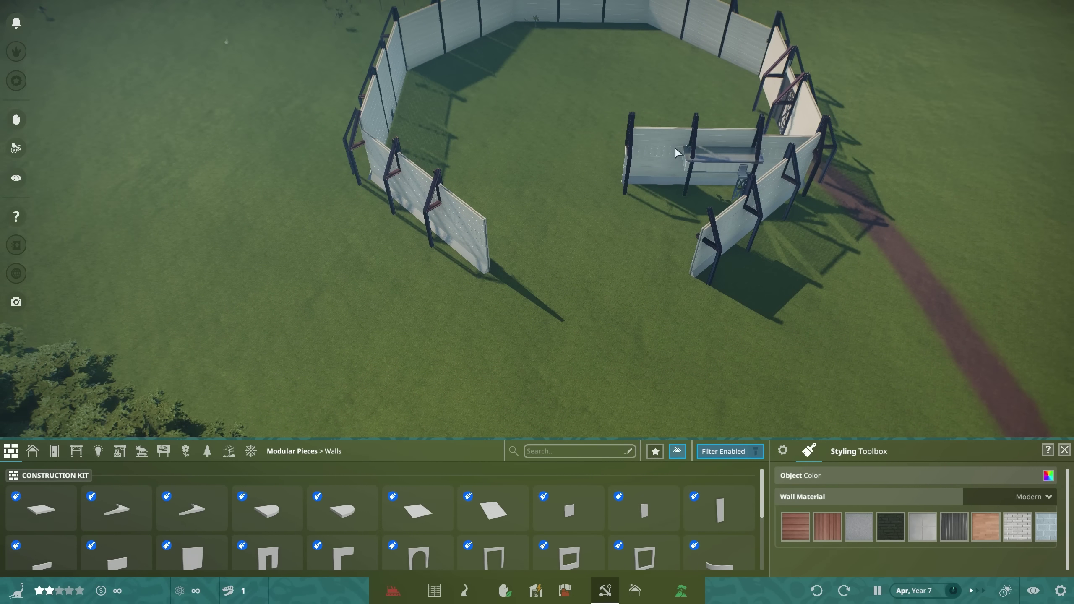
pyautogui.click(680, 149)
pyautogui.doubleClick(685, 159)
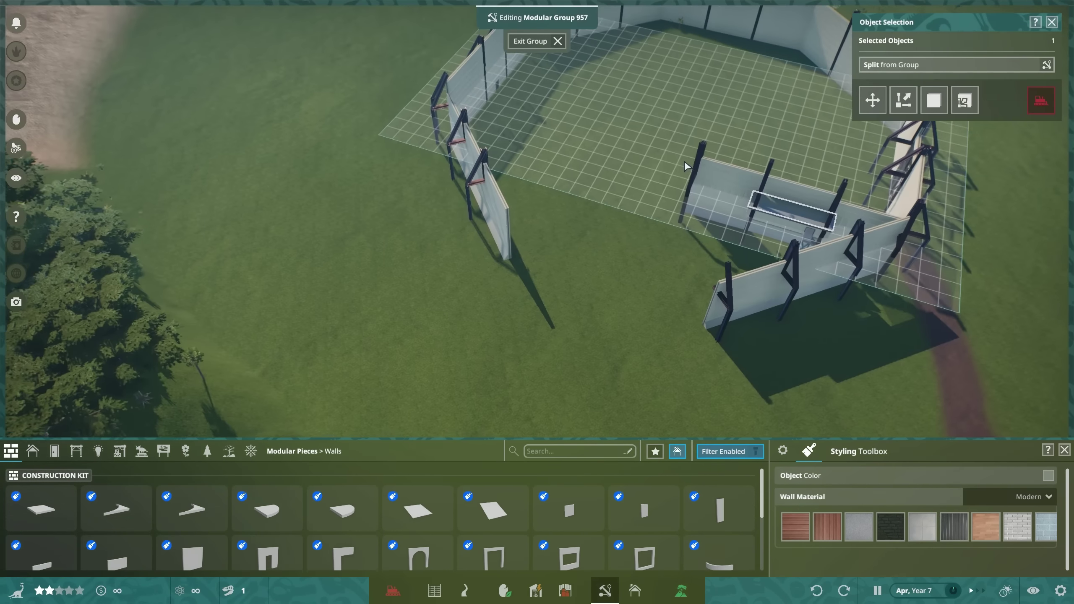
pyautogui.press('Escape')
pyautogui.press('q')
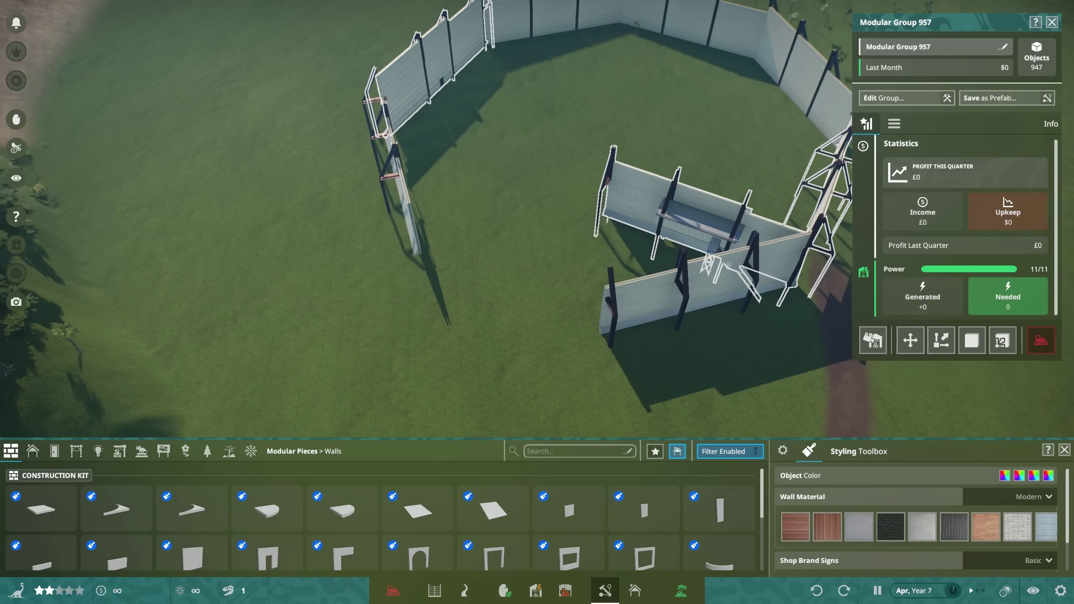
pyautogui.press('q')
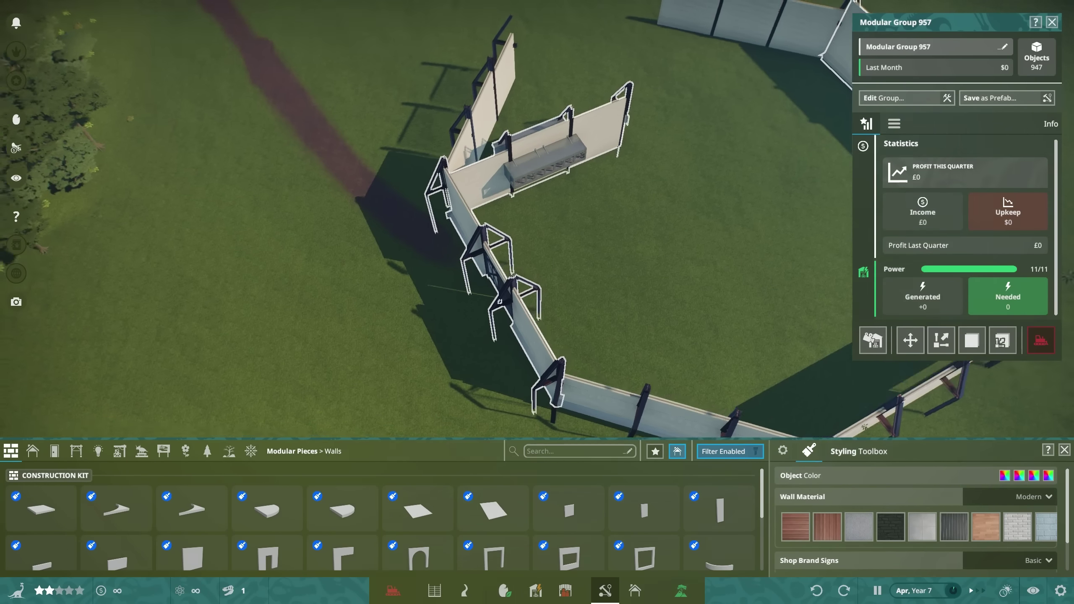
pyautogui.doubleClick(558, 294)
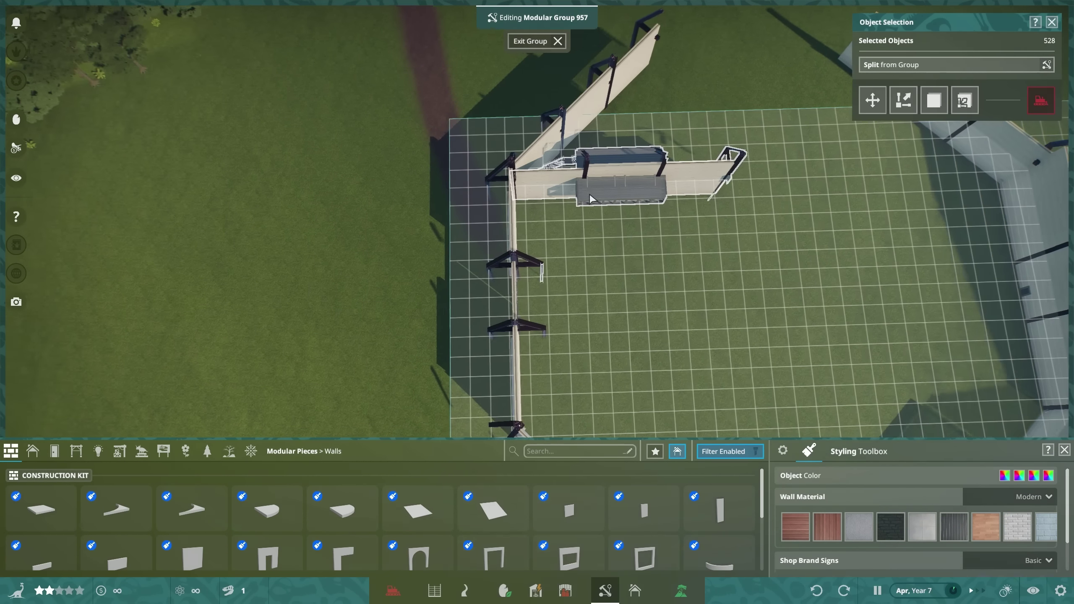
pyautogui.moveTo(564, 145); pyautogui.dragTo(806, 253)
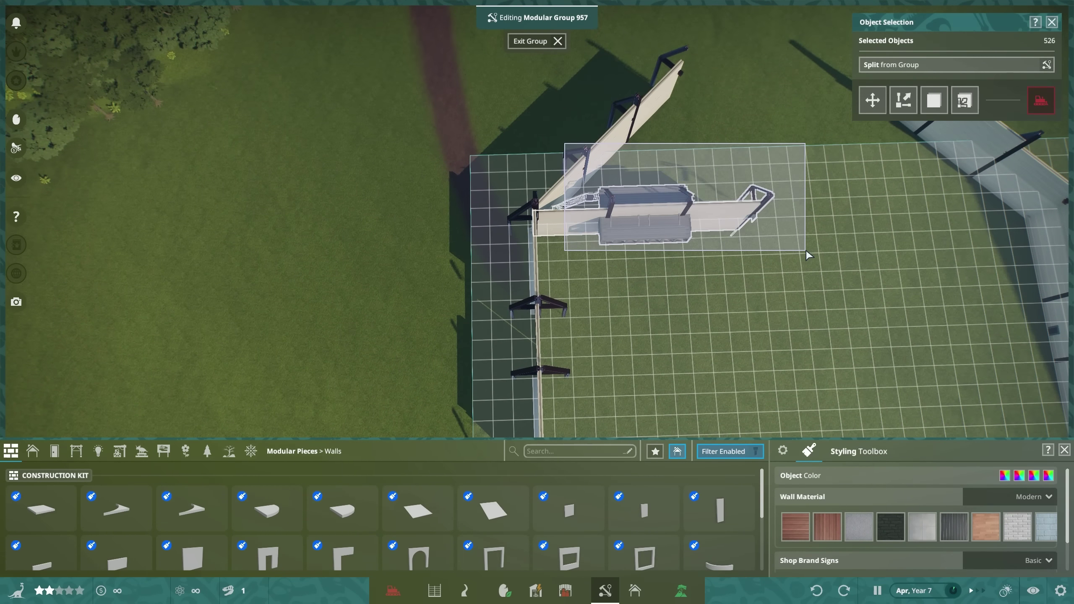
pyautogui.scroll(2, 807, 252)
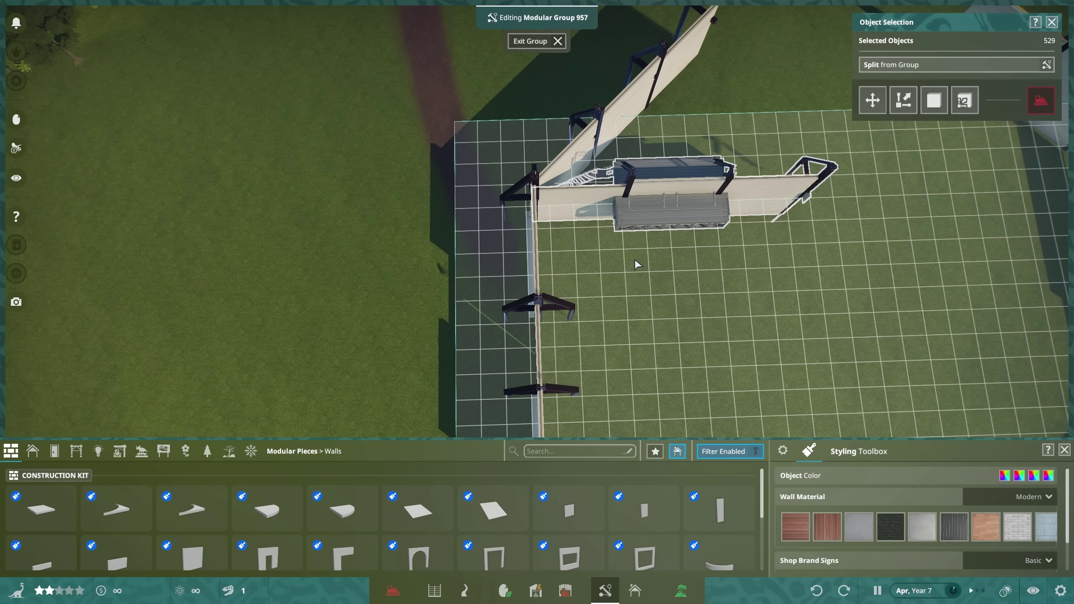
pyautogui.click(669, 223)
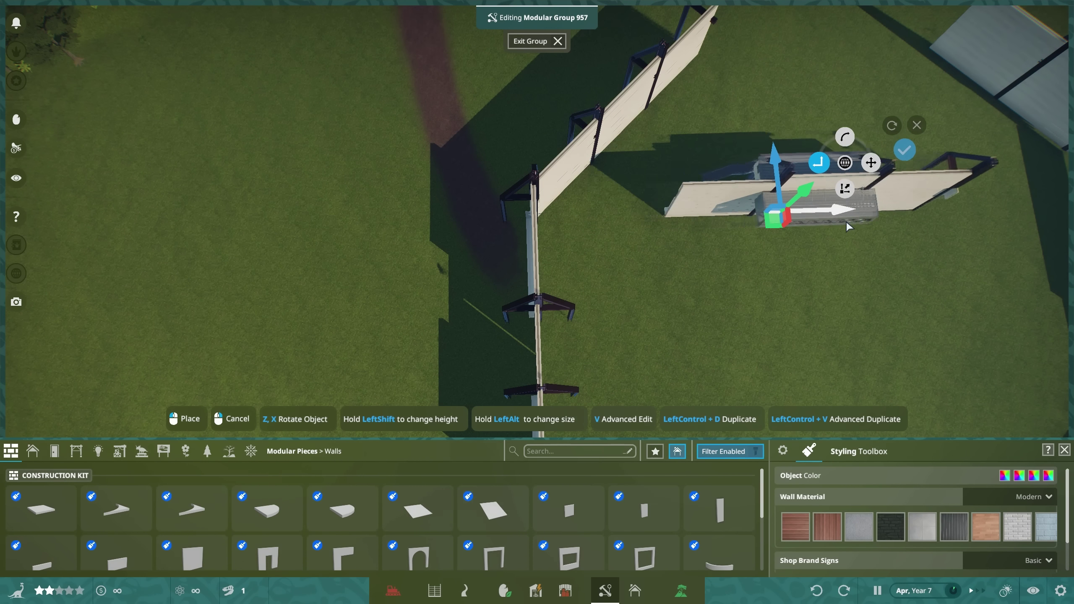
pyautogui.press('q')
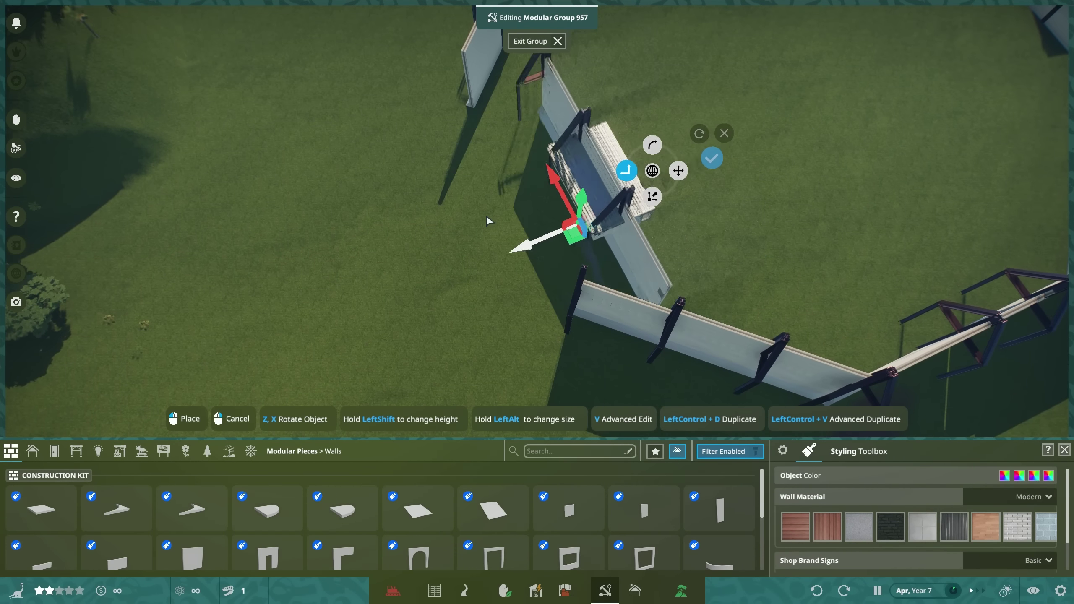
pyautogui.scroll(3, 395, 245)
pyautogui.scroll(3, 382, 242)
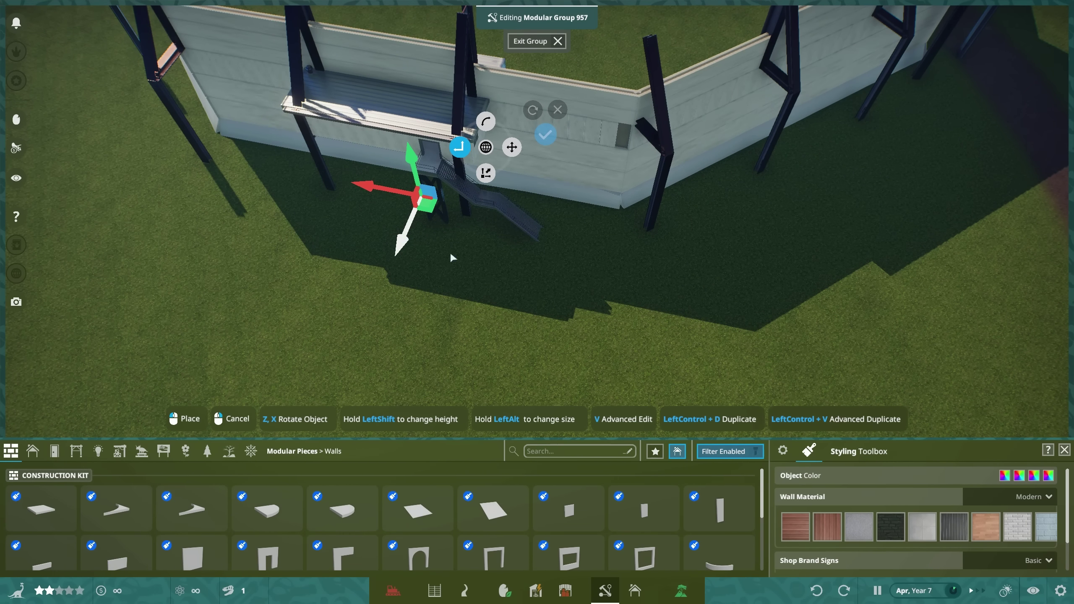
pyautogui.press('e')
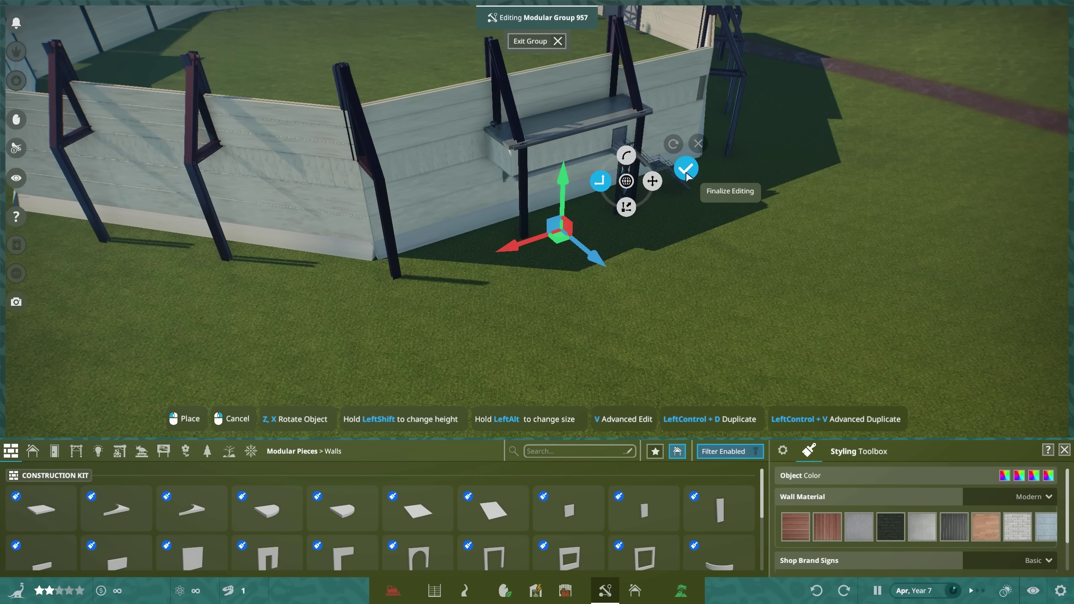
pyautogui.click(686, 170)
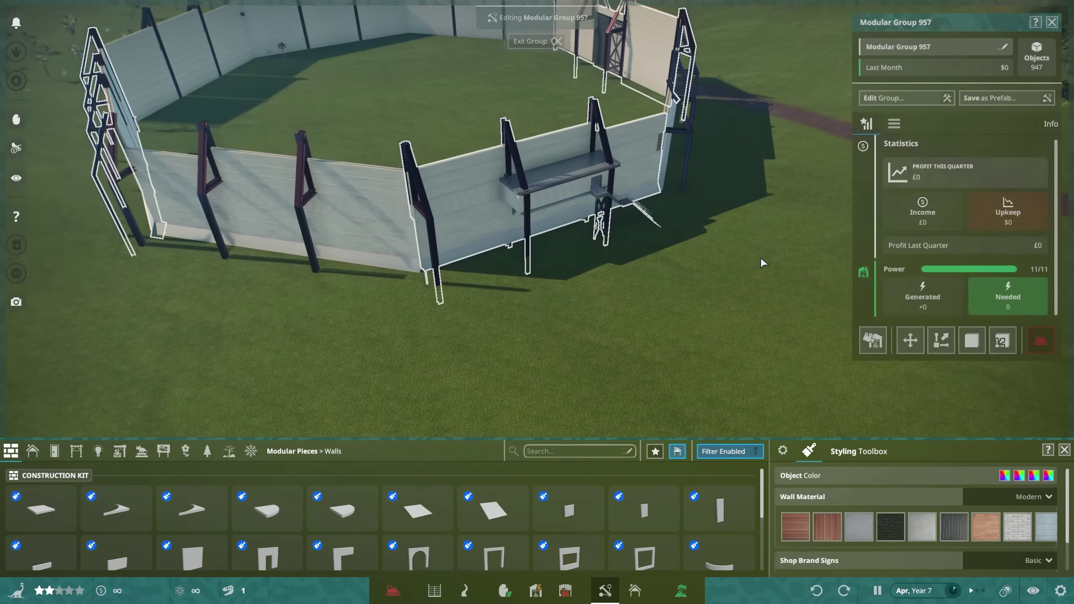
pyautogui.rightClick(761, 257)
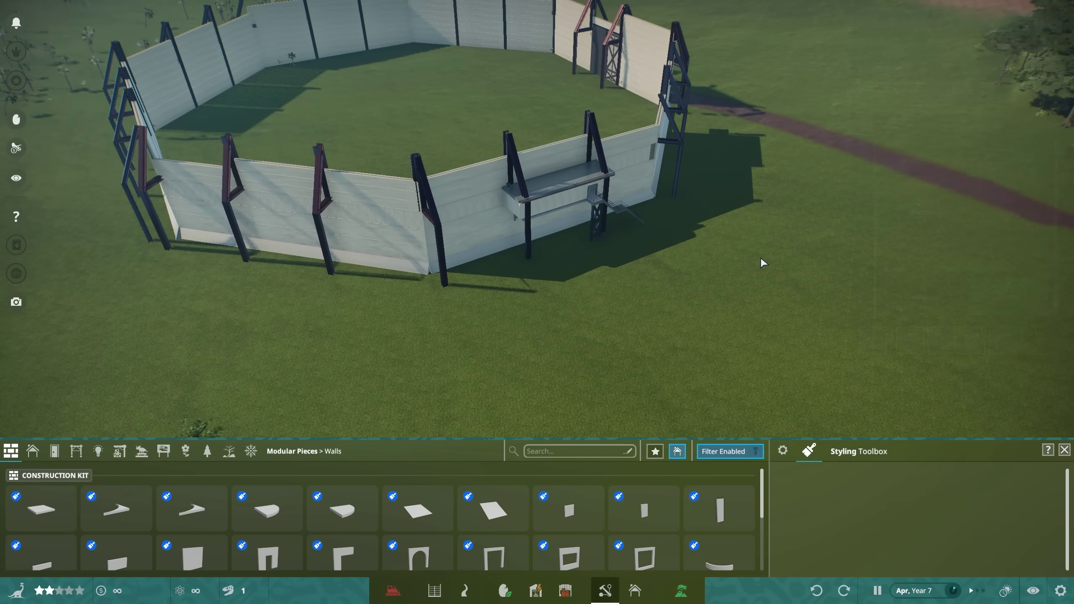
pyautogui.scroll(-3, 760, 257)
pyautogui.press('e')
pyautogui.scroll(4, 738, 247)
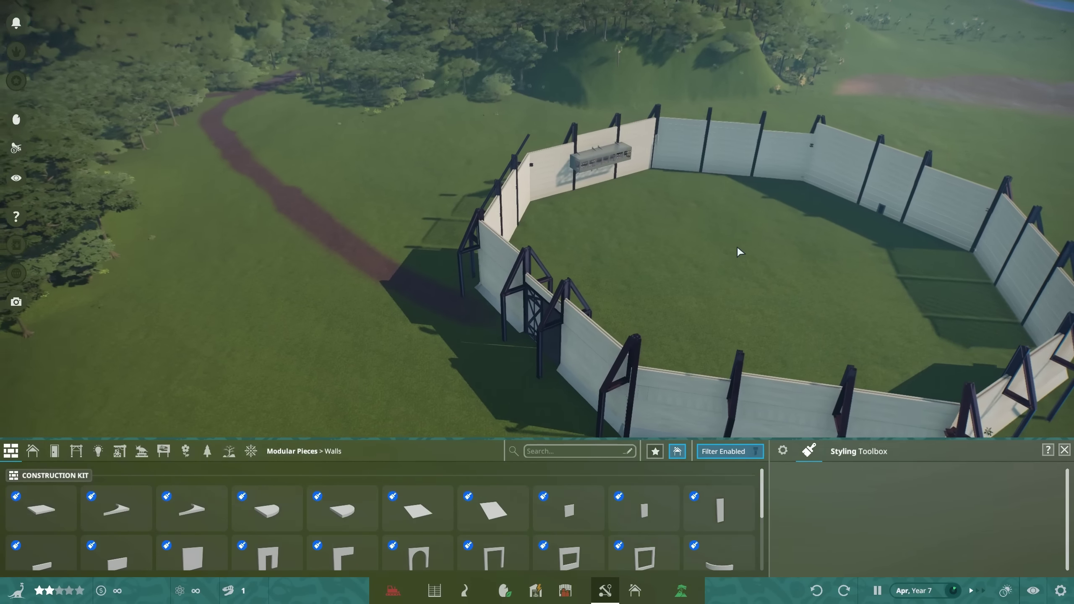
pyautogui.scroll(3, 738, 252)
pyautogui.press('q')
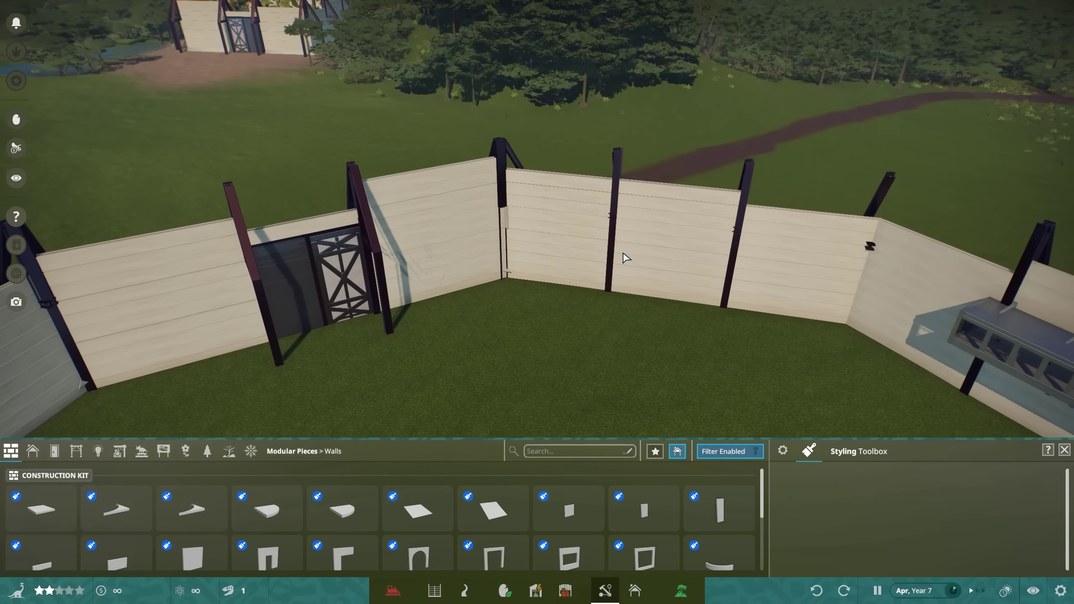
pyautogui.scroll(4, 448, 276)
pyautogui.scroll(2, 468, 243)
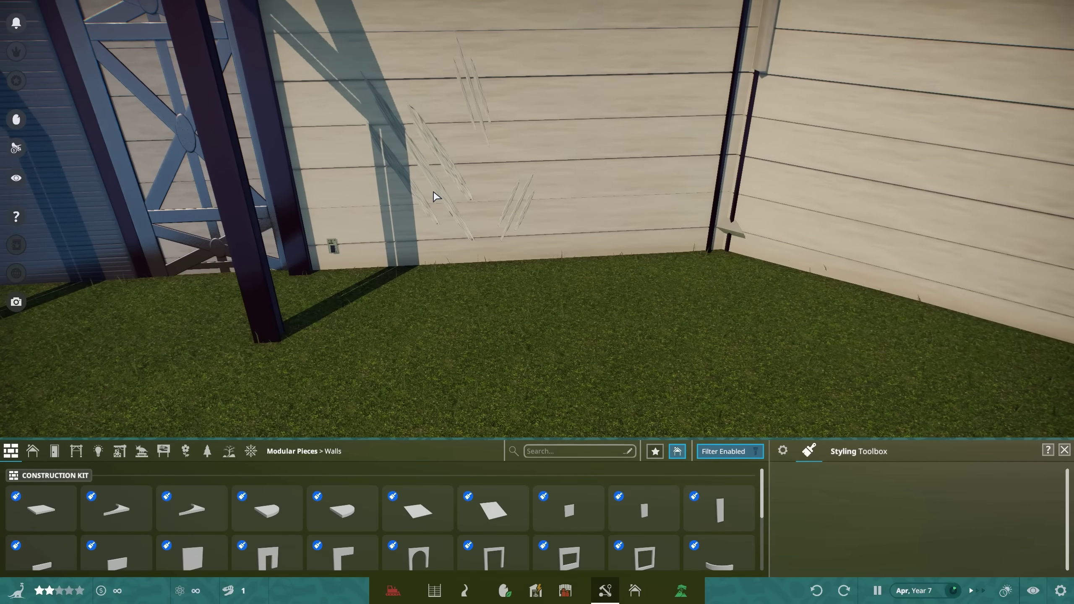
pyautogui.click(436, 195)
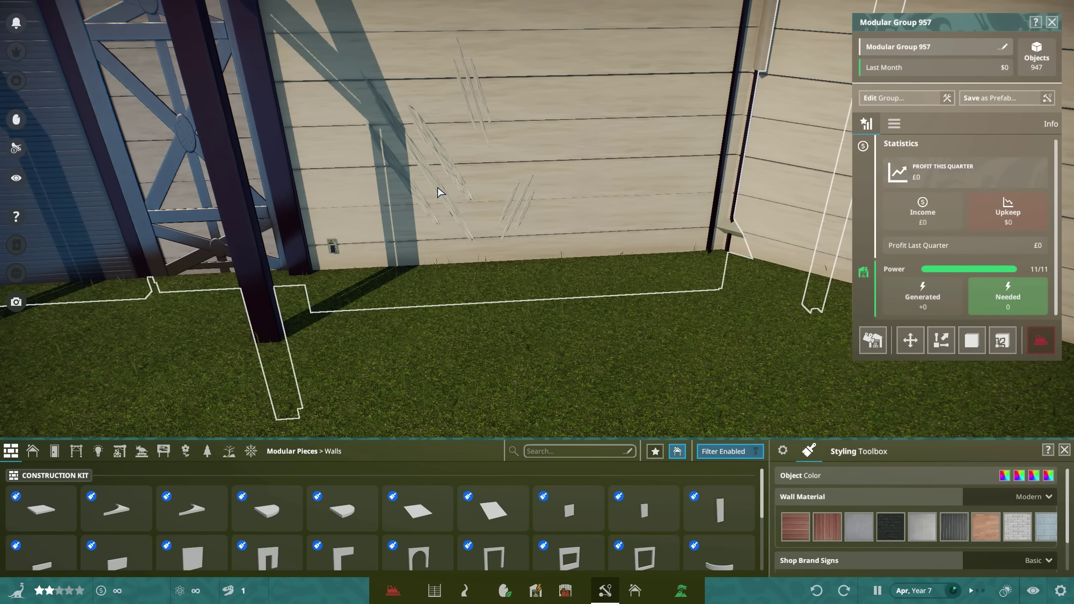
pyautogui.click(435, 197)
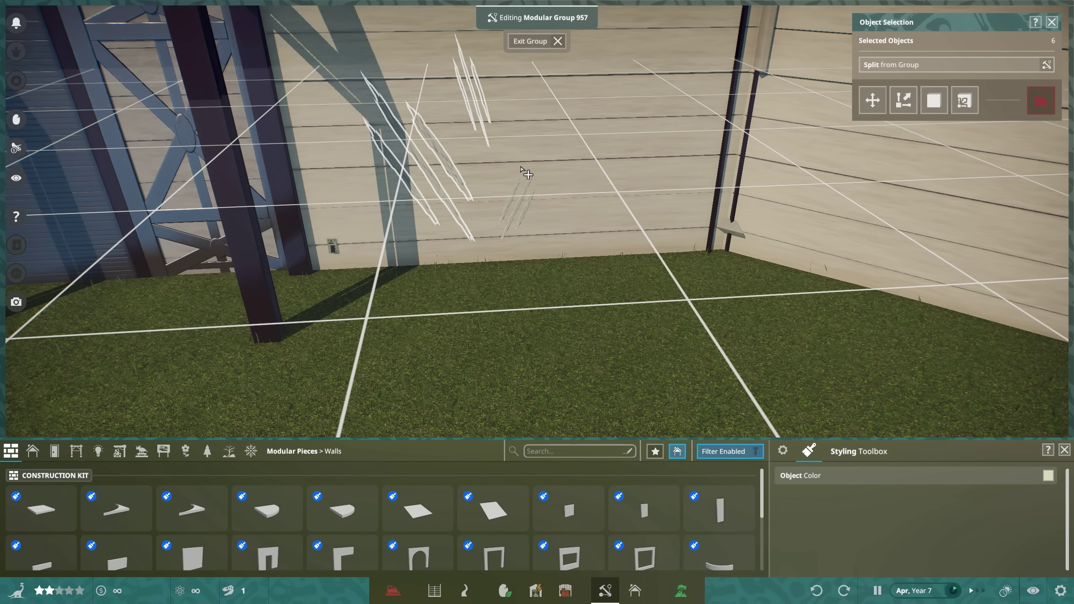
pyautogui.click(1005, 71)
pyautogui.scroll(-3, 473, 221)
pyautogui.scroll(-2, 492, 227)
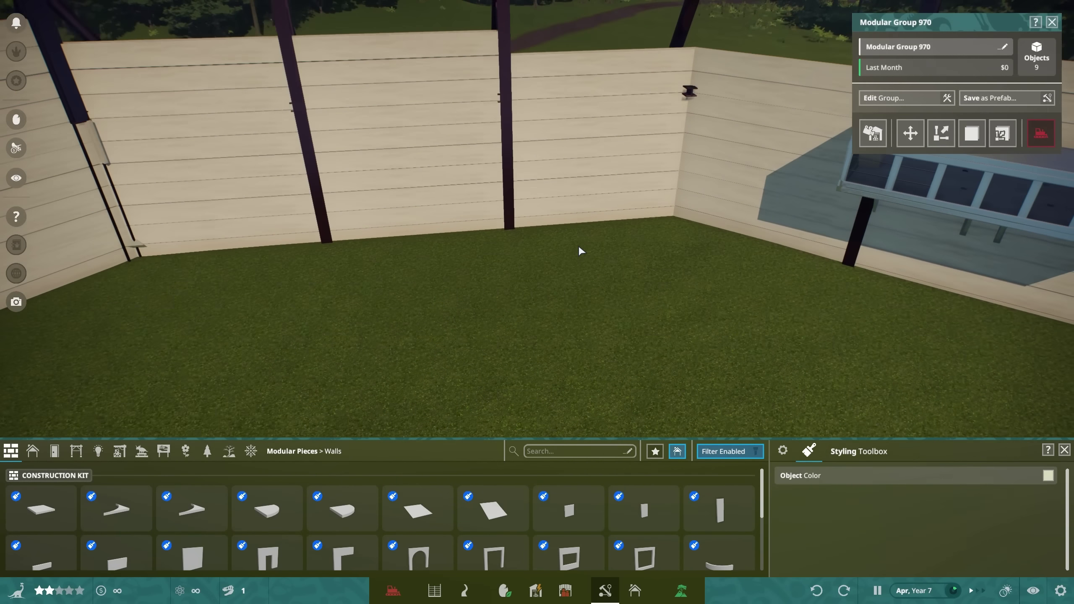
pyautogui.press('m')
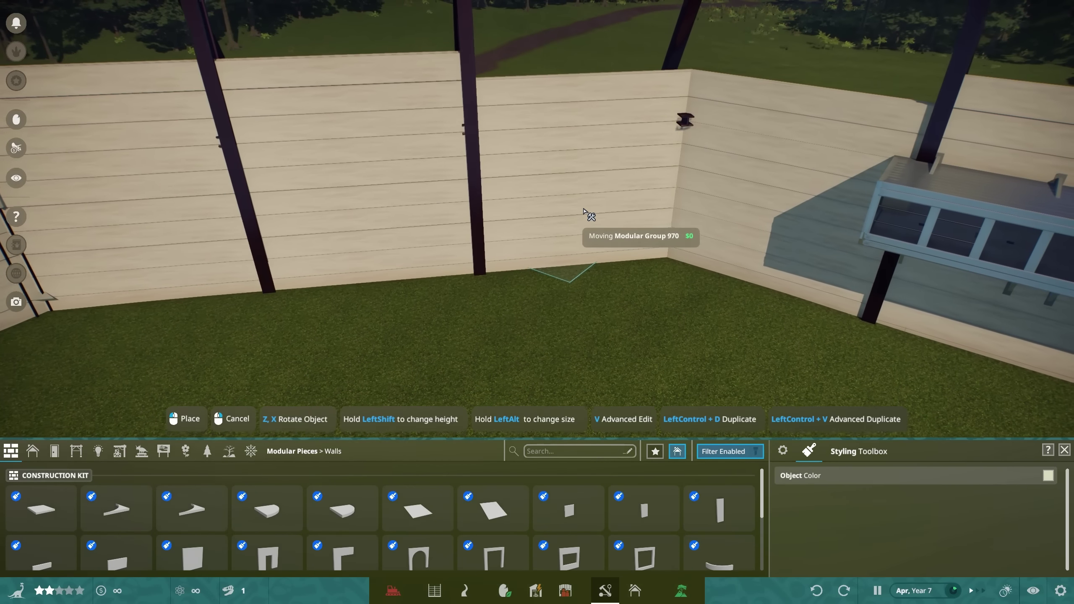
pyautogui.scroll(3, 596, 253)
pyautogui.scroll(2, 664, 271)
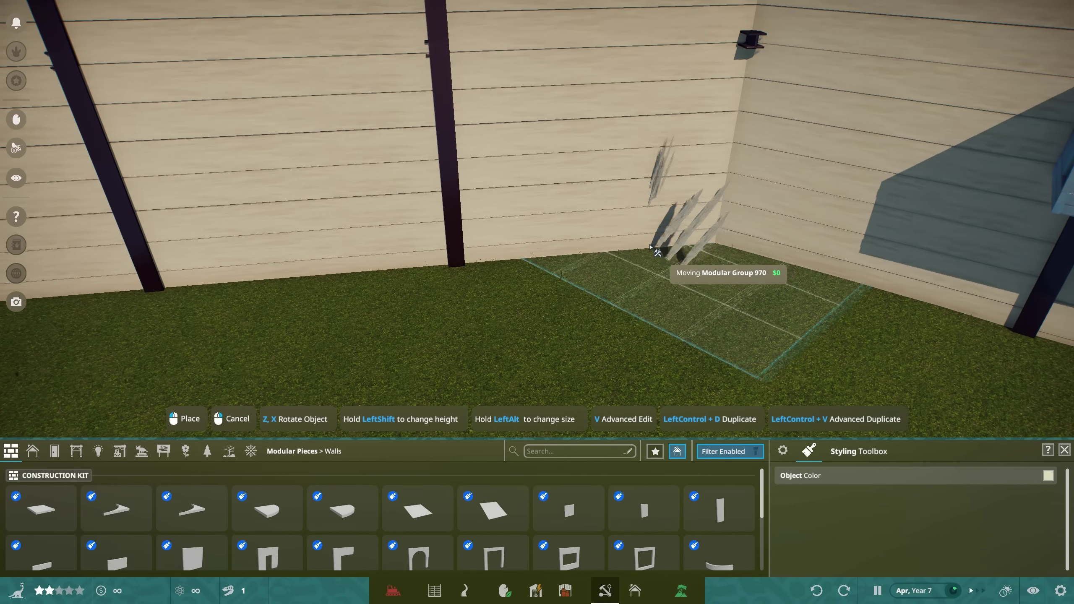
pyautogui.click(663, 302)
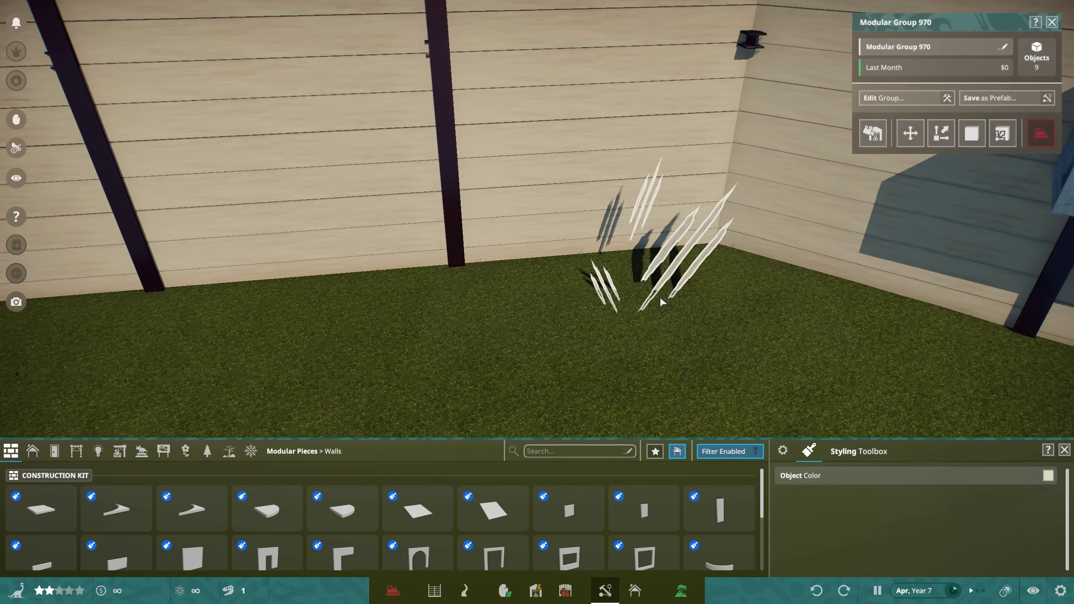
pyautogui.press('m')
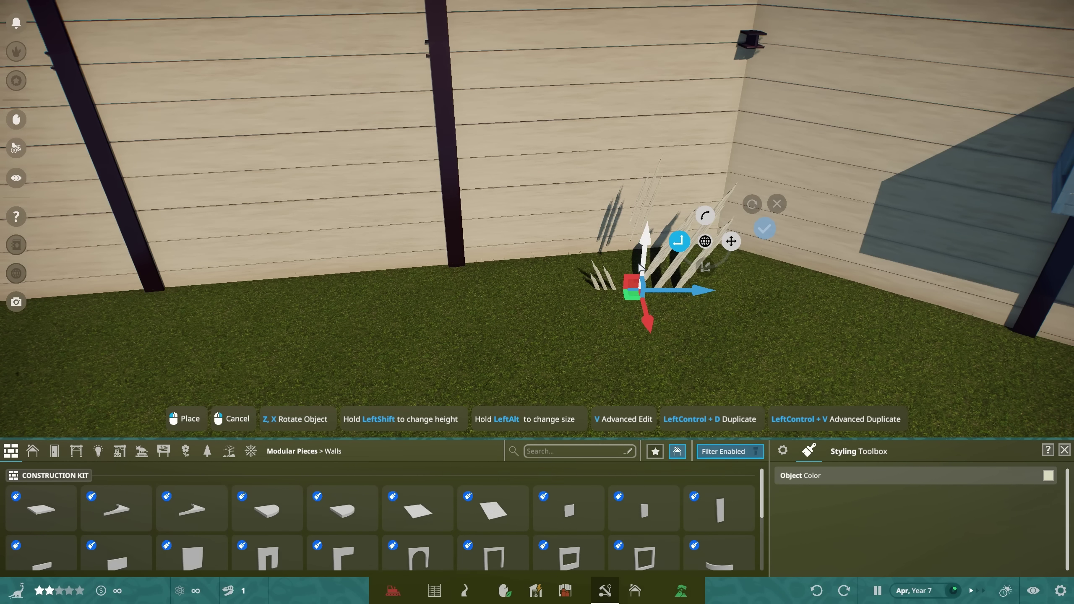
pyautogui.click(782, 452)
pyautogui.scroll(3, 663, 369)
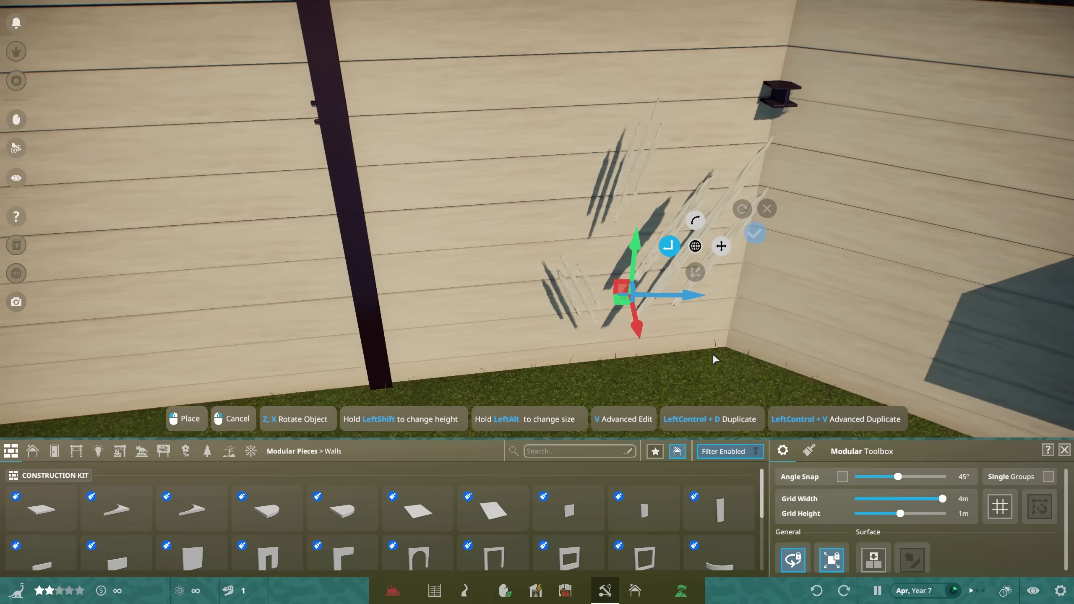
pyautogui.scroll(2, 714, 360)
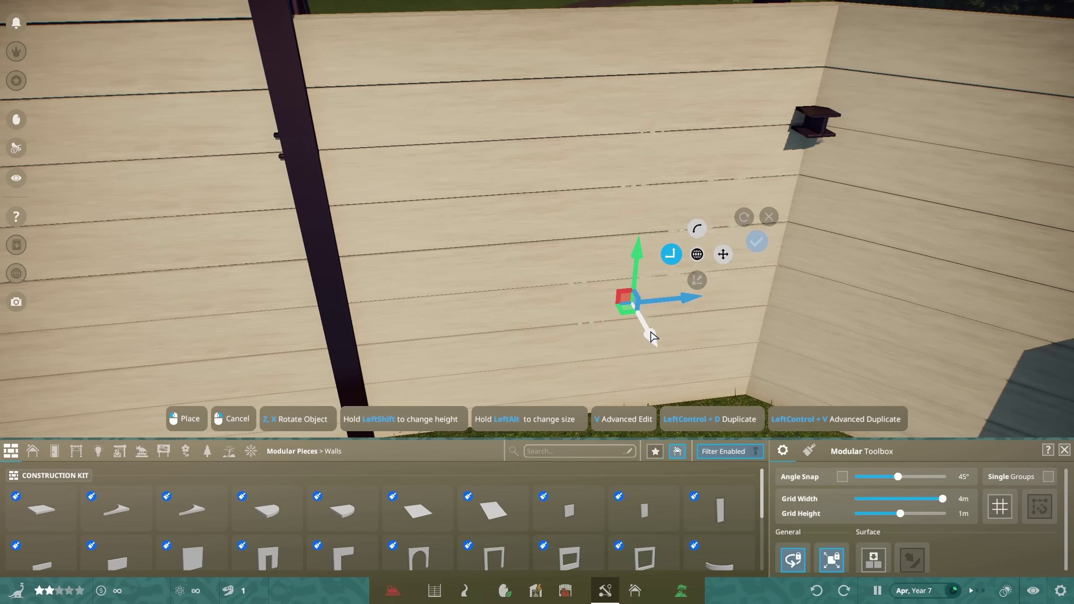
pyautogui.moveTo(638, 247); pyautogui.dragTo(641, 350)
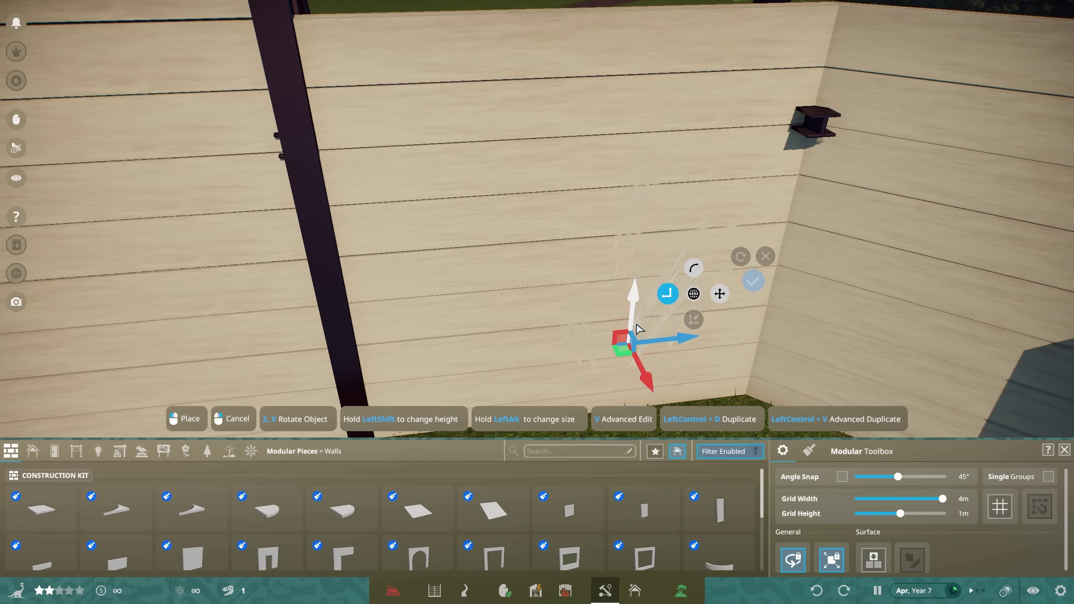
pyautogui.click(750, 305)
pyautogui.scroll(-5, 778, 220)
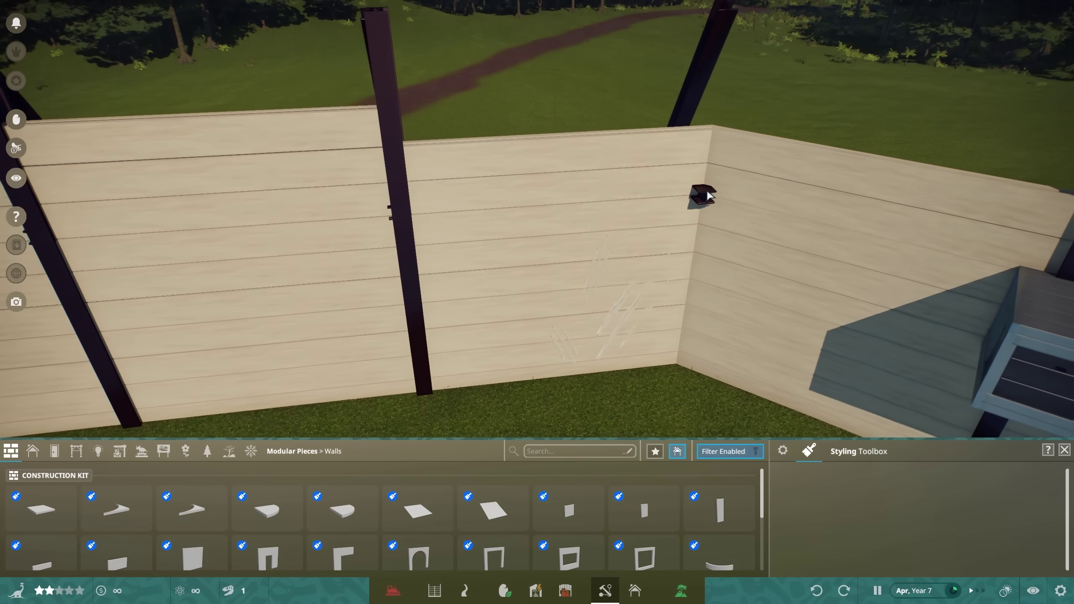
pyautogui.click(697, 193)
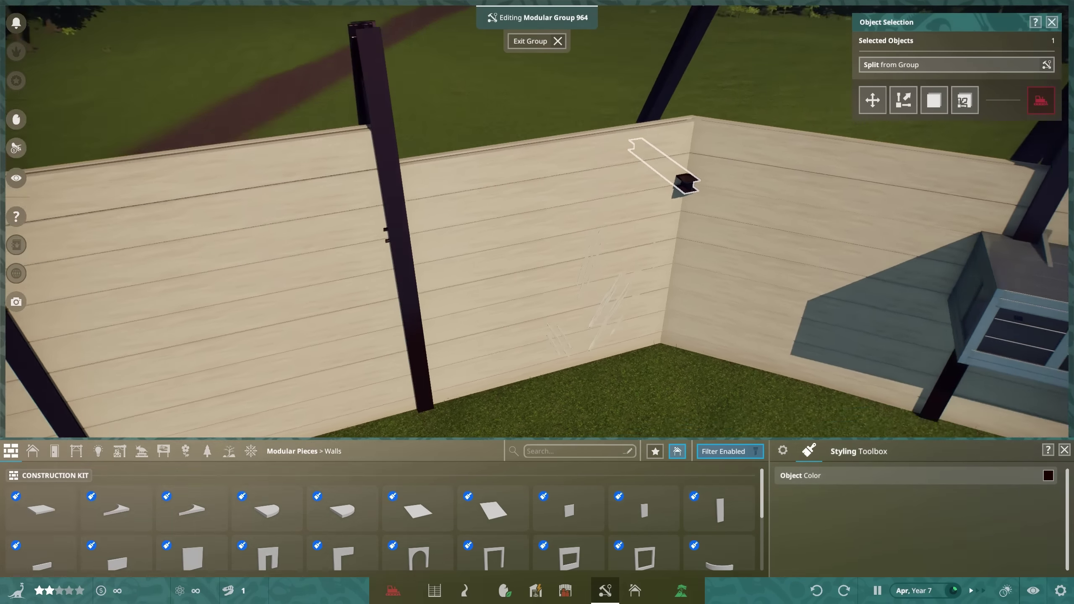
pyautogui.scroll(-2, 705, 208)
pyautogui.scroll(-2, 689, 205)
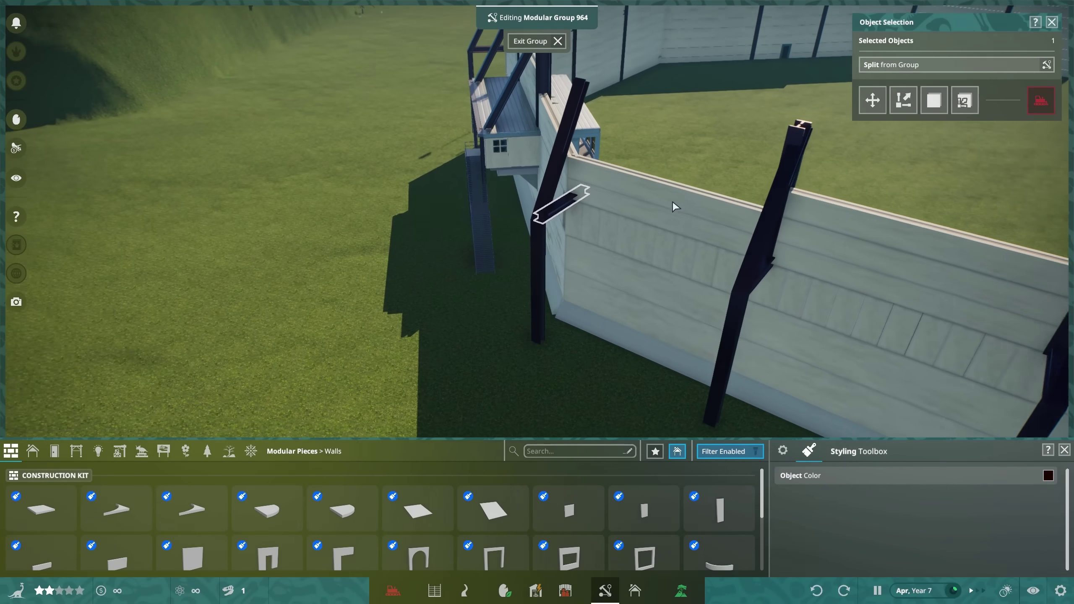
pyautogui.scroll(-3, 673, 202)
pyautogui.scroll(-2, 672, 202)
pyautogui.scroll(5, 673, 201)
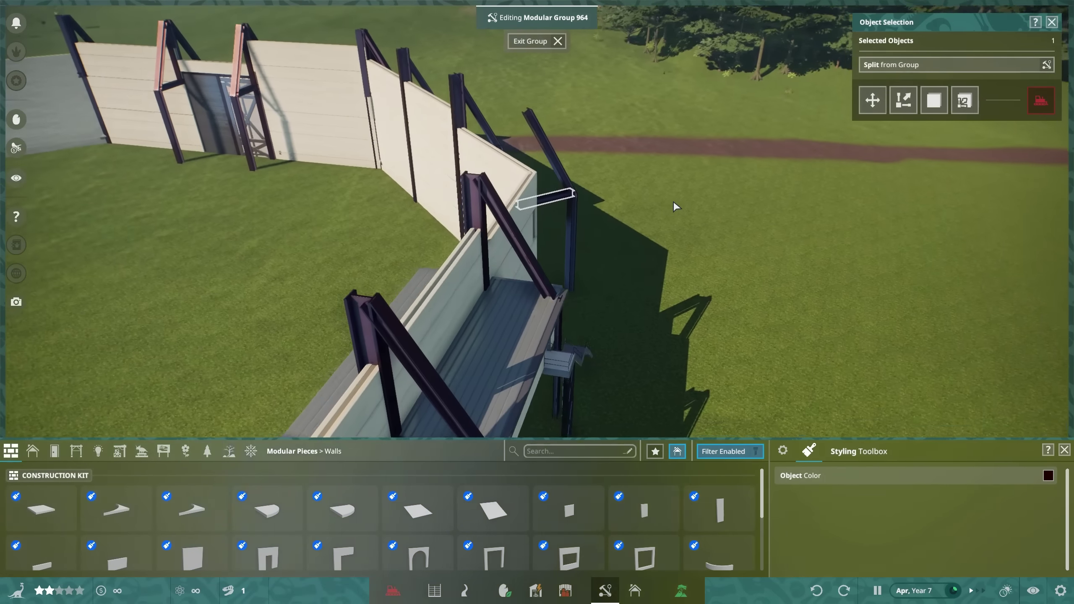
pyautogui.click(497, 81)
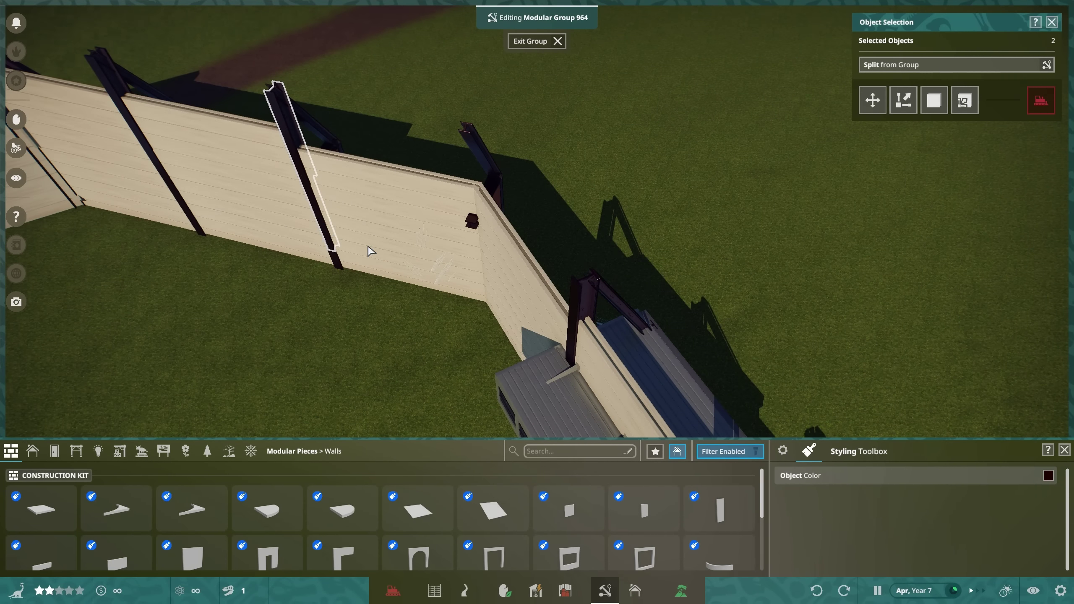
pyautogui.press('m')
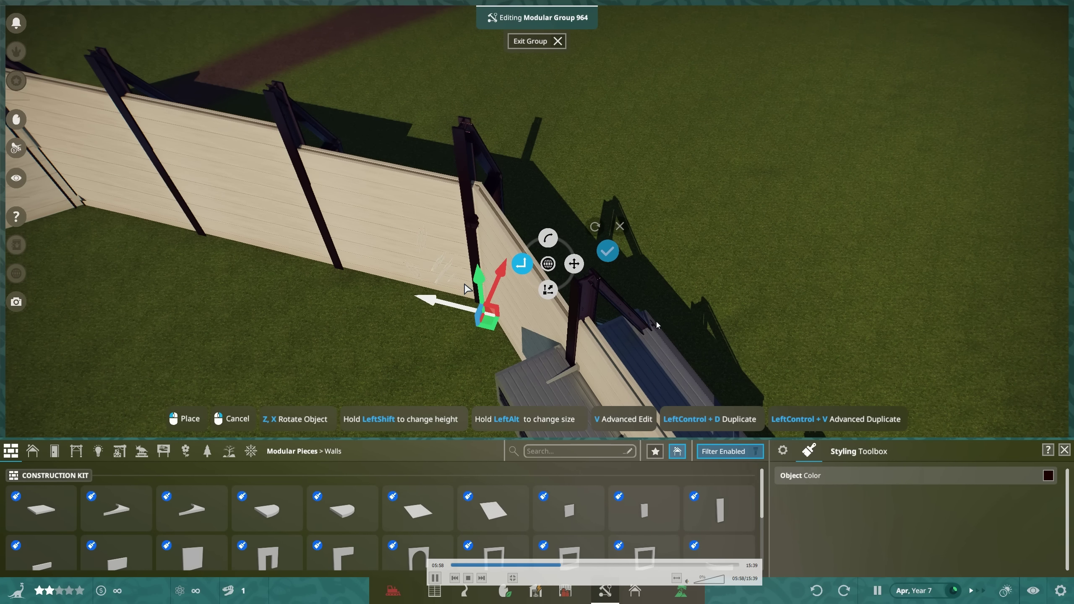
pyautogui.click(623, 379)
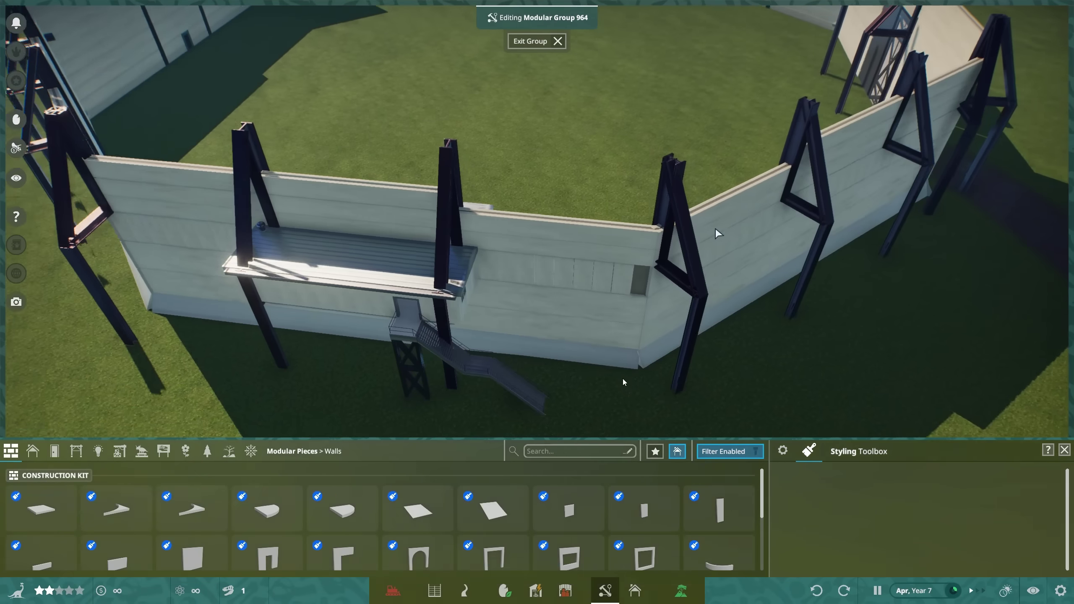
pyautogui.press('q')
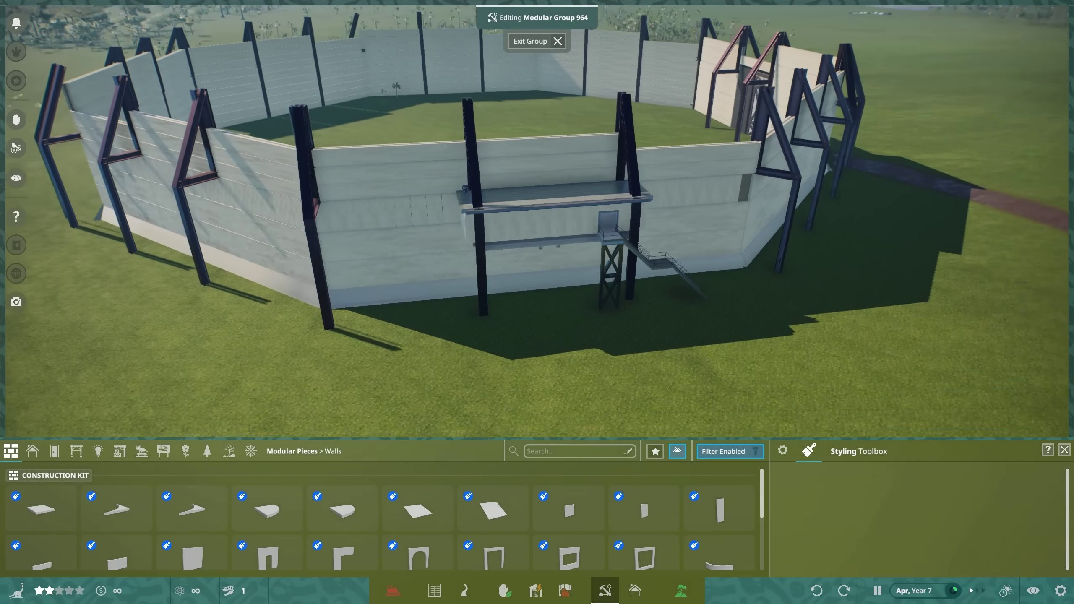
pyautogui.press('e')
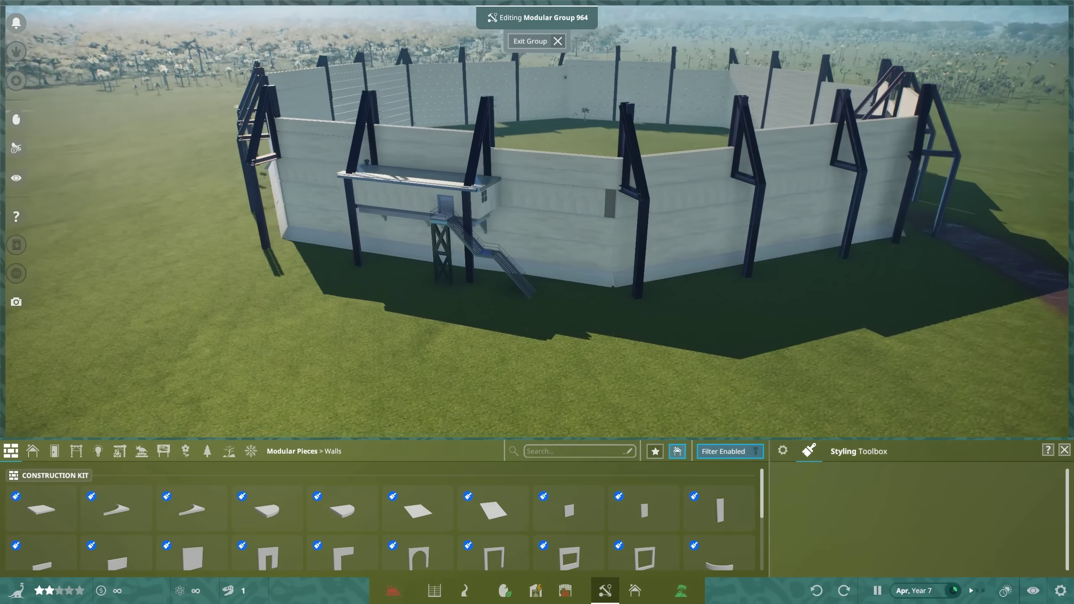
pyautogui.press('e')
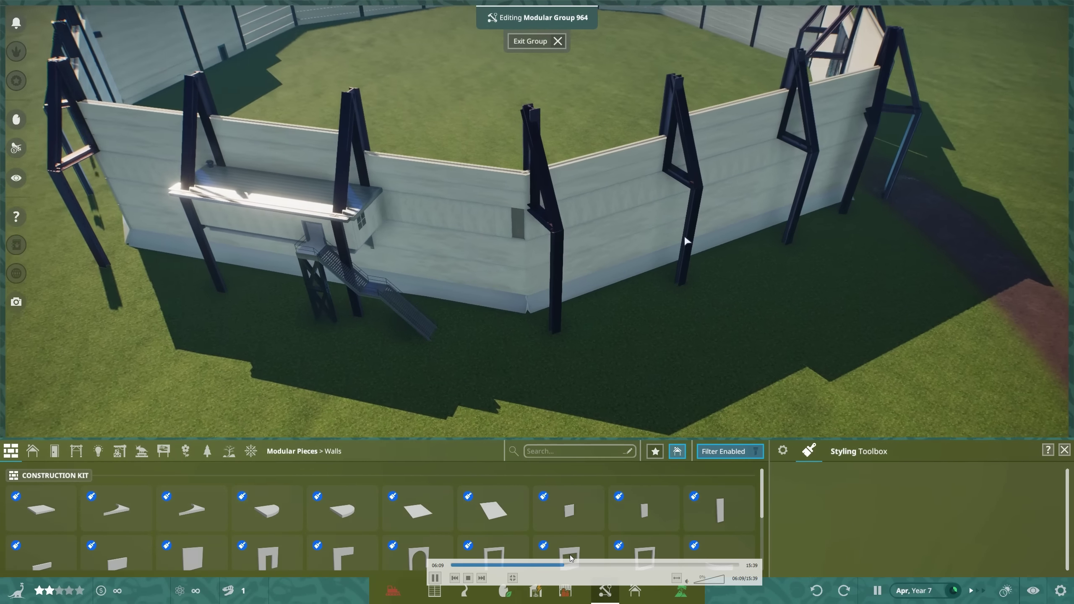
# Step: Position a wedge filler at a wall corner's base, turning it with Z to follow the wall
pyautogui.moveTo(568, 568); pyautogui.dragTo(576, 566)
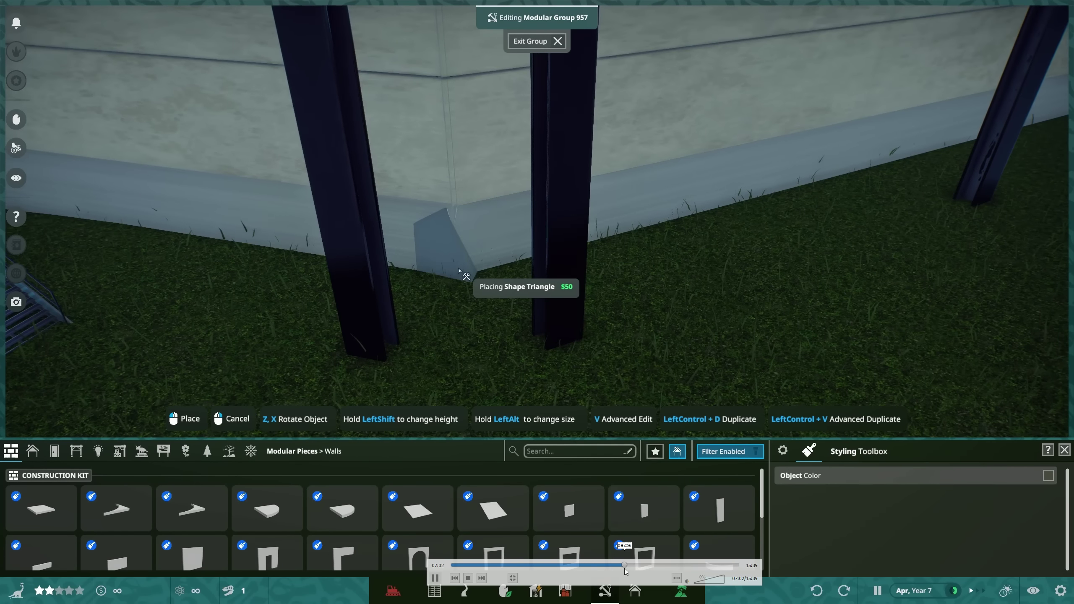
pyautogui.click(628, 569)
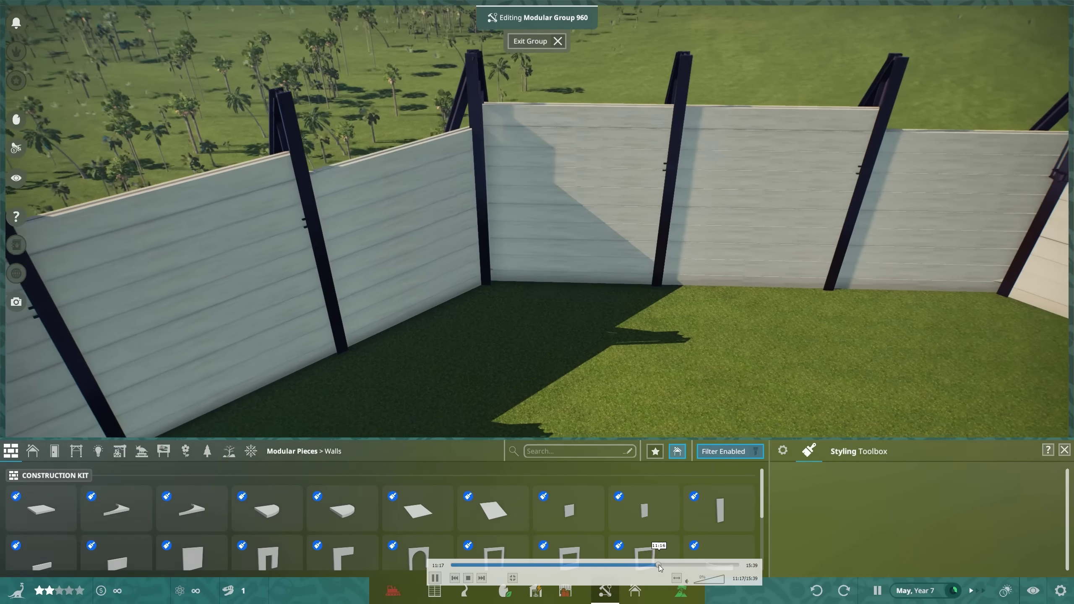
pyautogui.click(665, 565)
pyautogui.moveTo(666, 566); pyautogui.dragTo(679, 568)
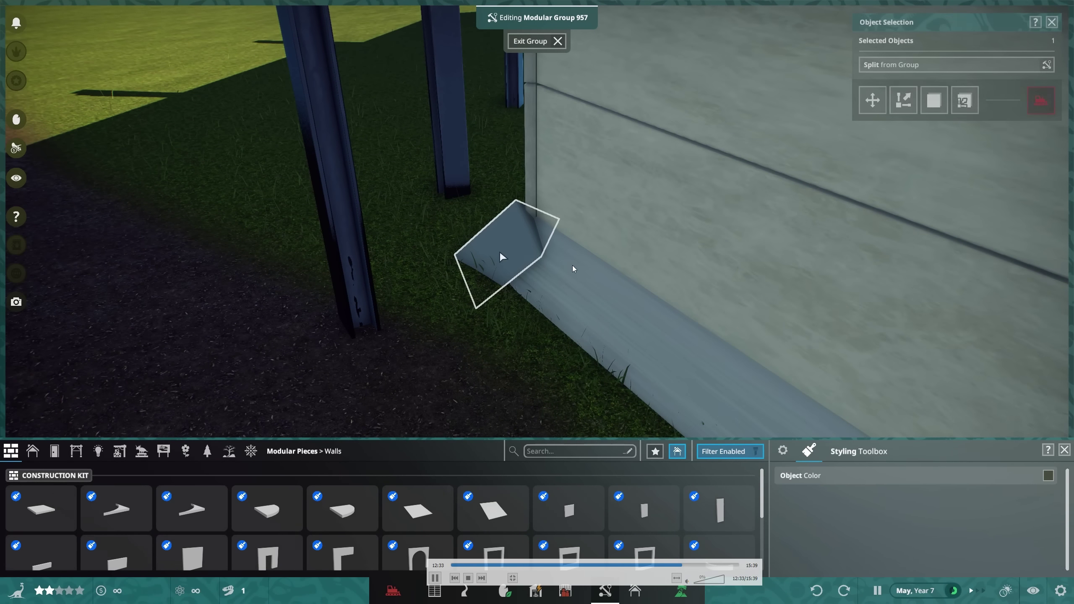
pyautogui.click(572, 265)
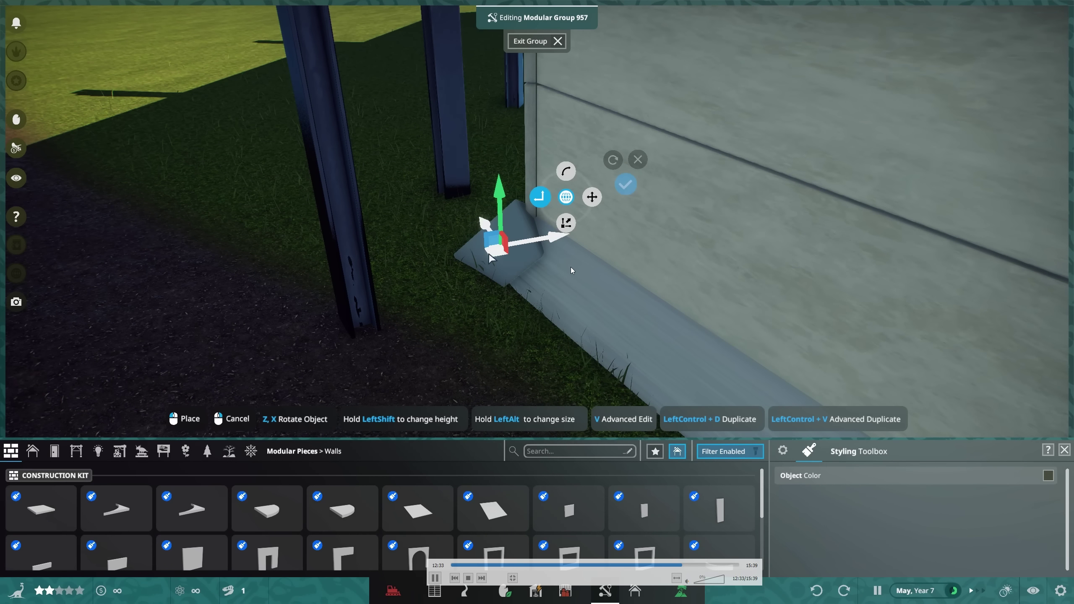
pyautogui.press('z')
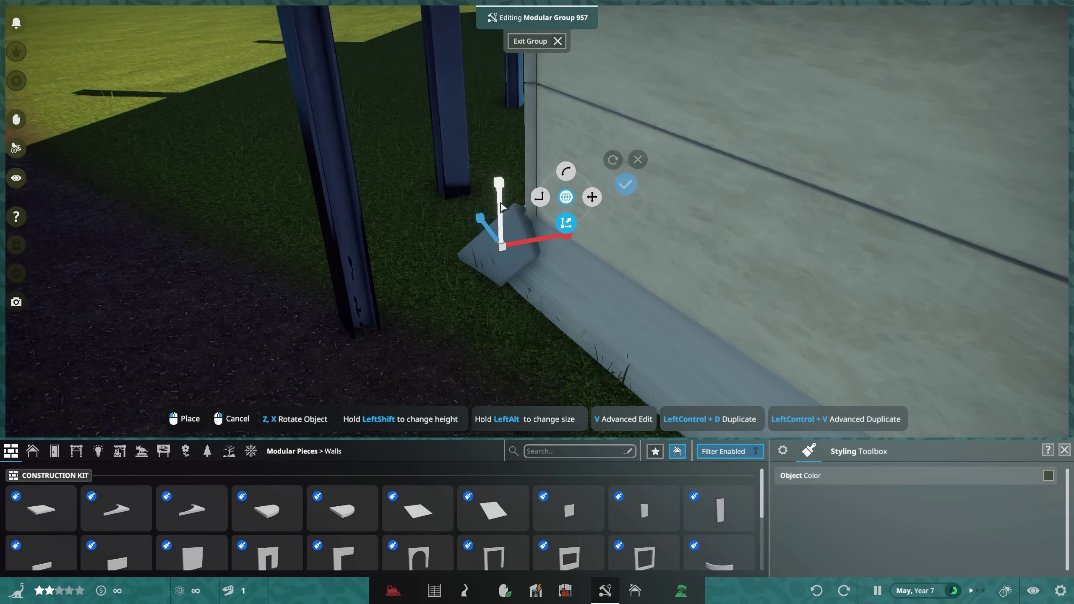
pyautogui.press('z')
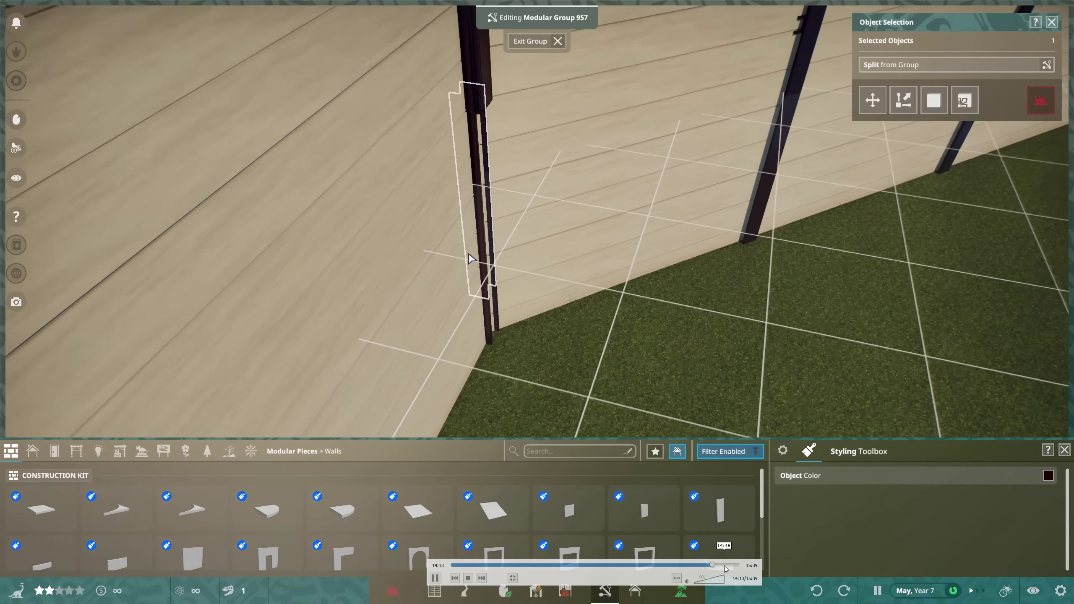
pyautogui.click(730, 568)
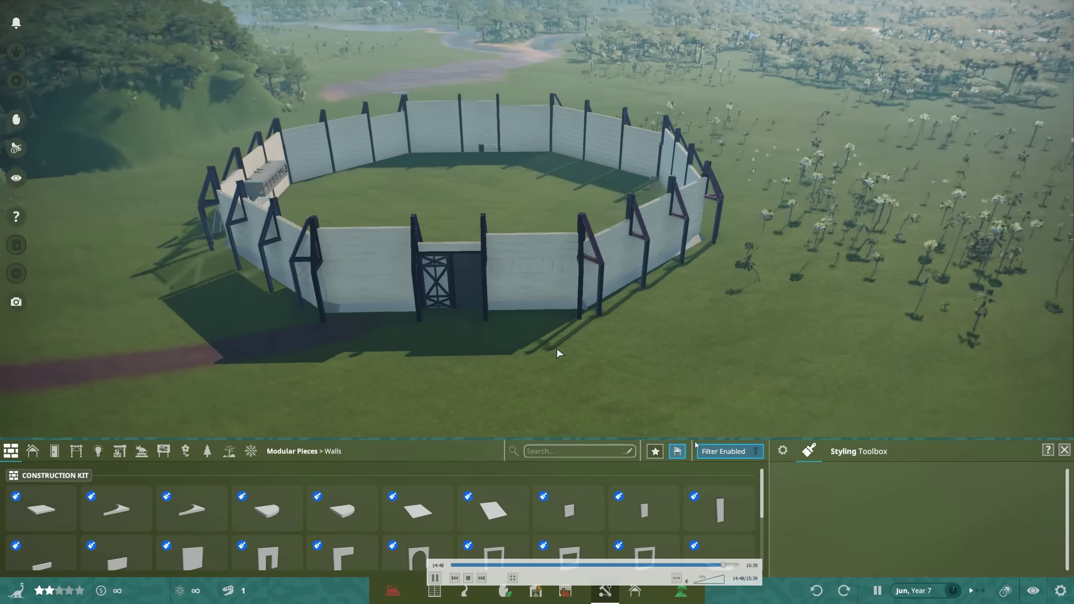